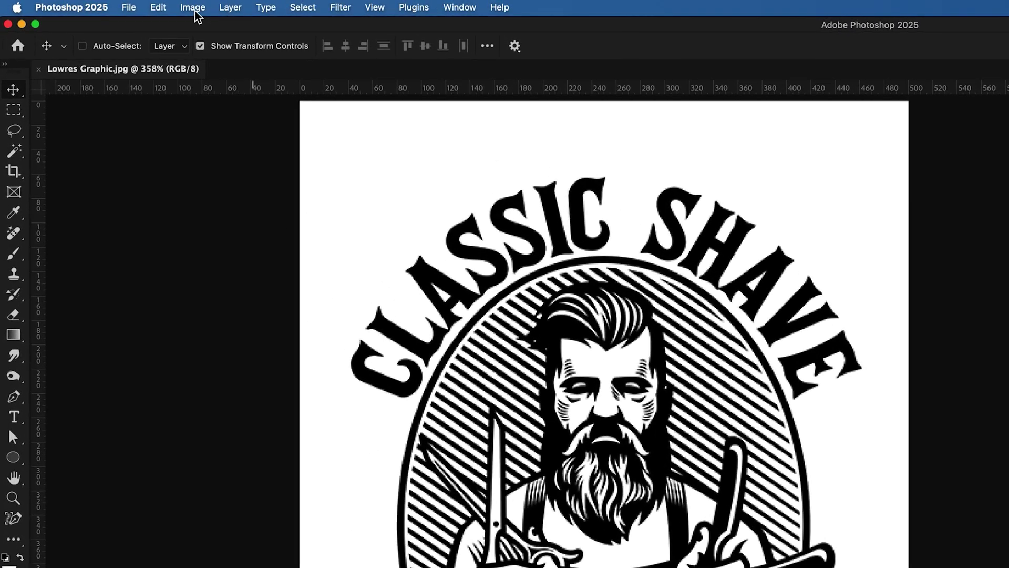
# Resample the image to a resolution of 300 pixels/inch using Preserve Details 2.0.
pyautogui.click(111, 4)
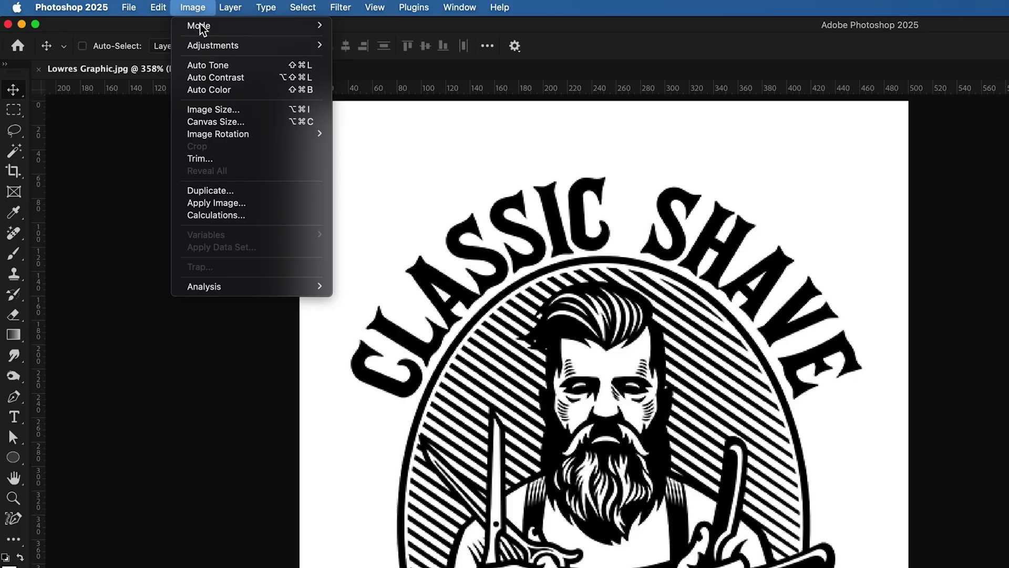
pyautogui.click(234, 110)
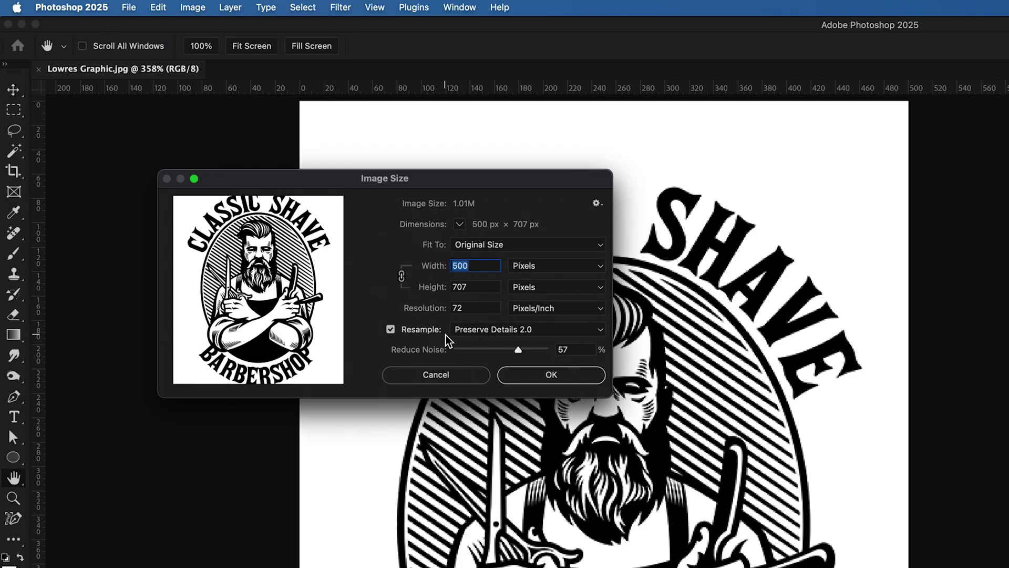
pyautogui.click(500, 332)
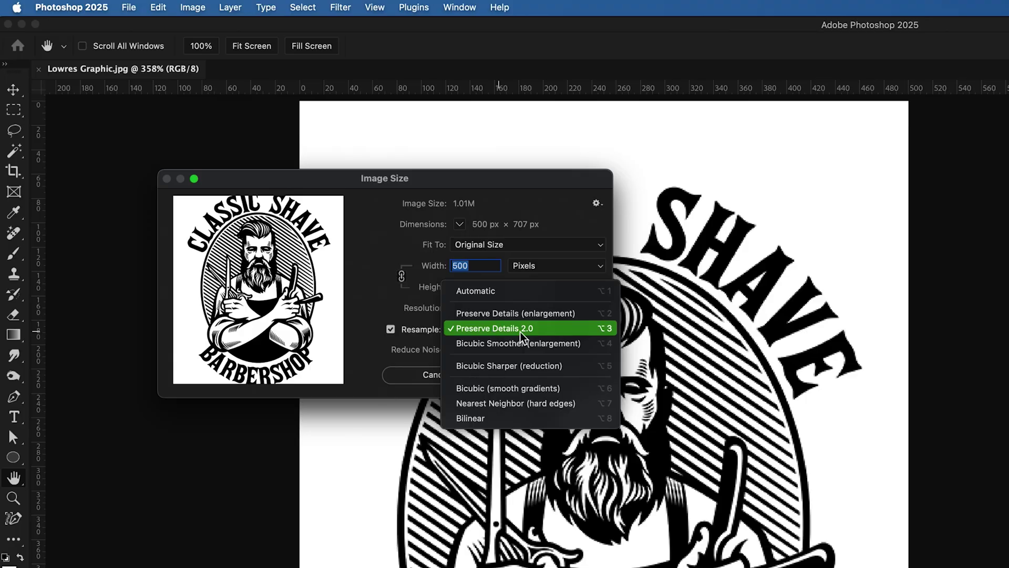
pyautogui.click(547, 329)
pyautogui.click(484, 310)
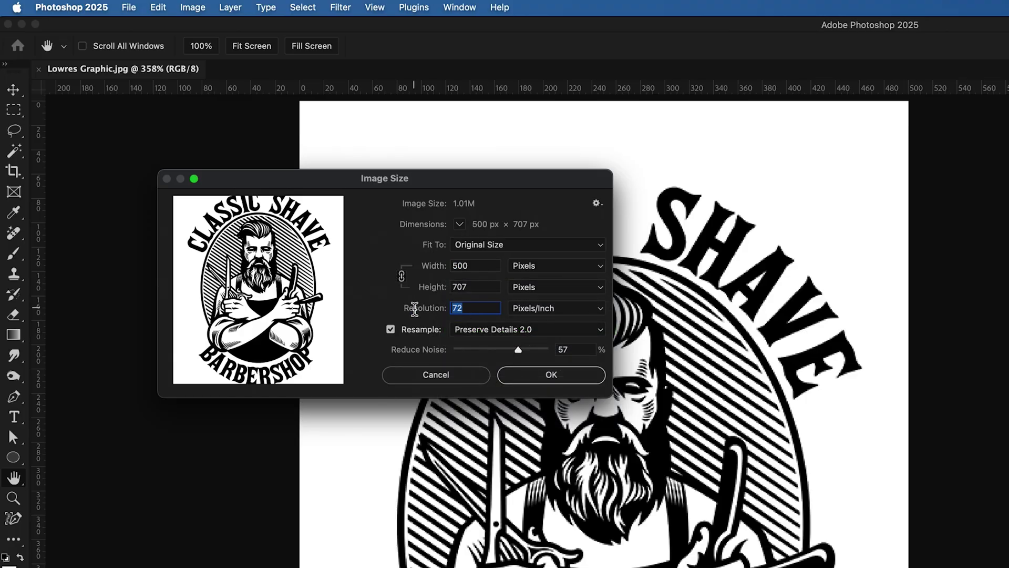
pyautogui.write('300')
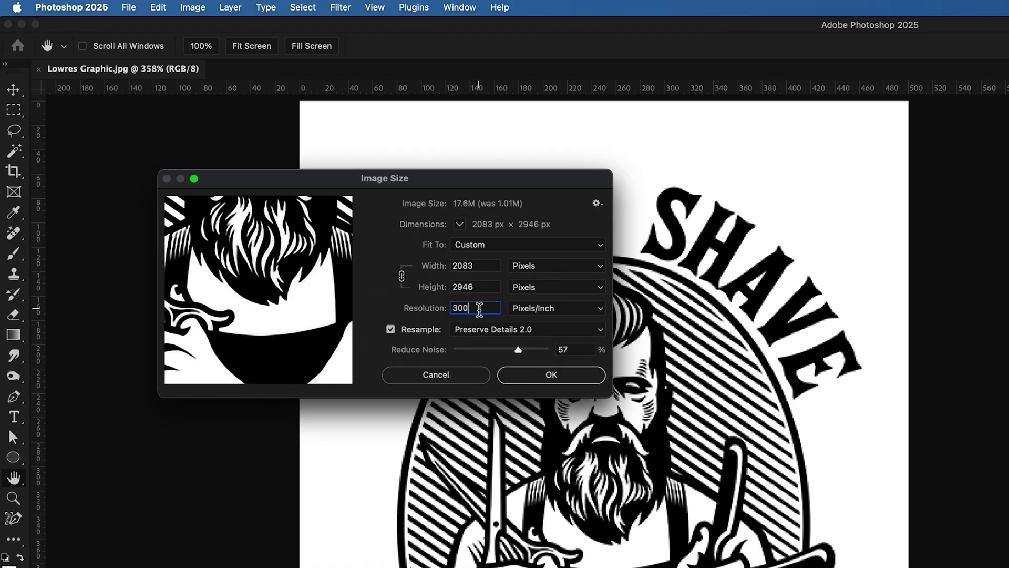
pyautogui.click(563, 376)
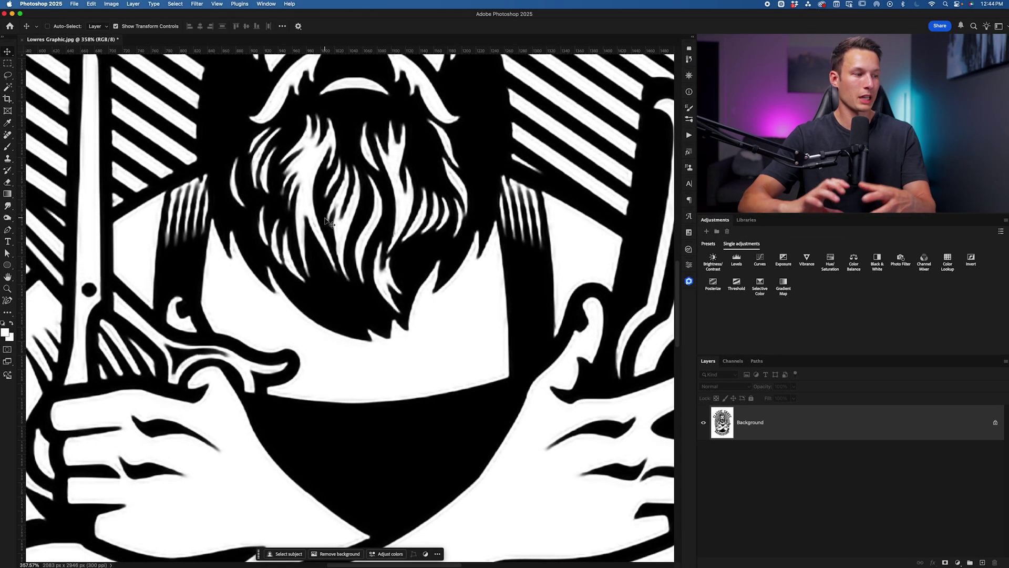
# Duplicate the Background layer of the enlarged graphic.
pyautogui.press('super')
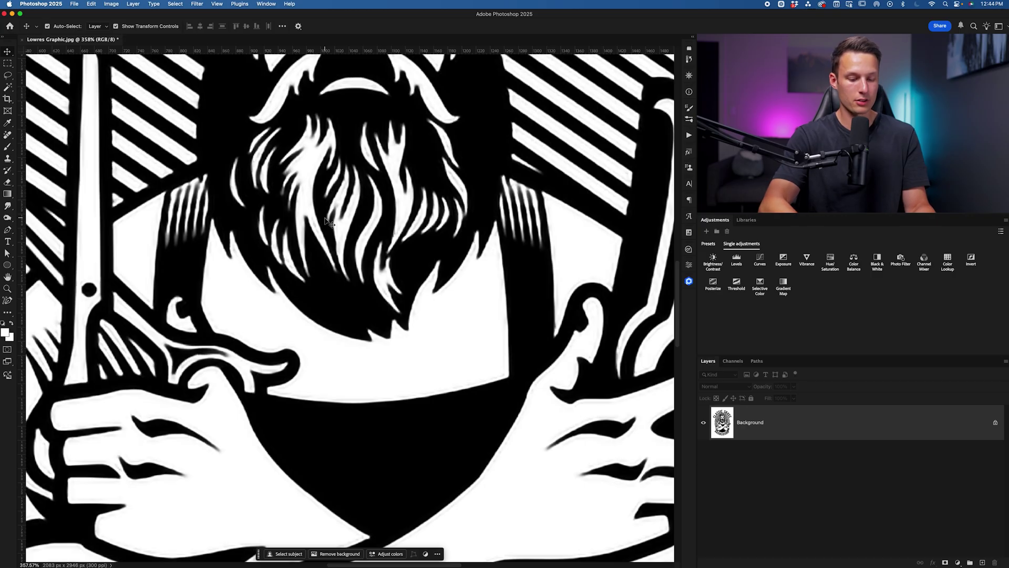
pyautogui.press('super+1')
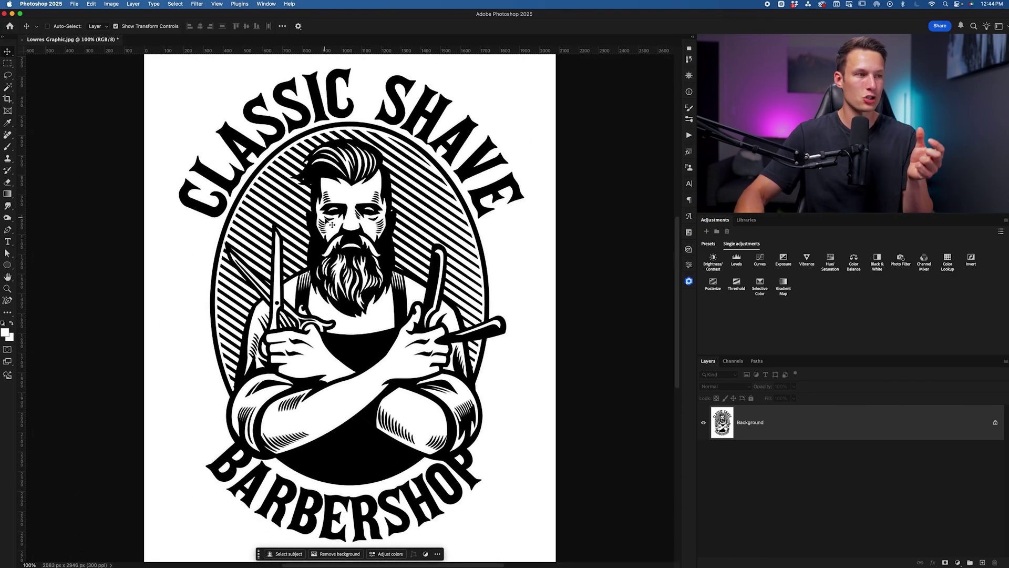
pyautogui.press('super+equal')
pyautogui.press('super+equal')
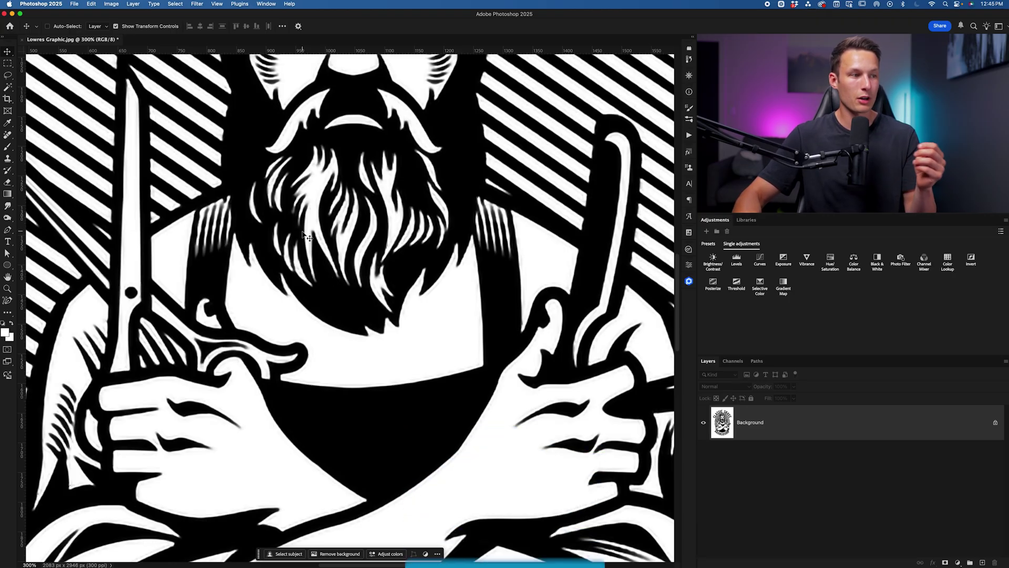
pyautogui.press('super+equal')
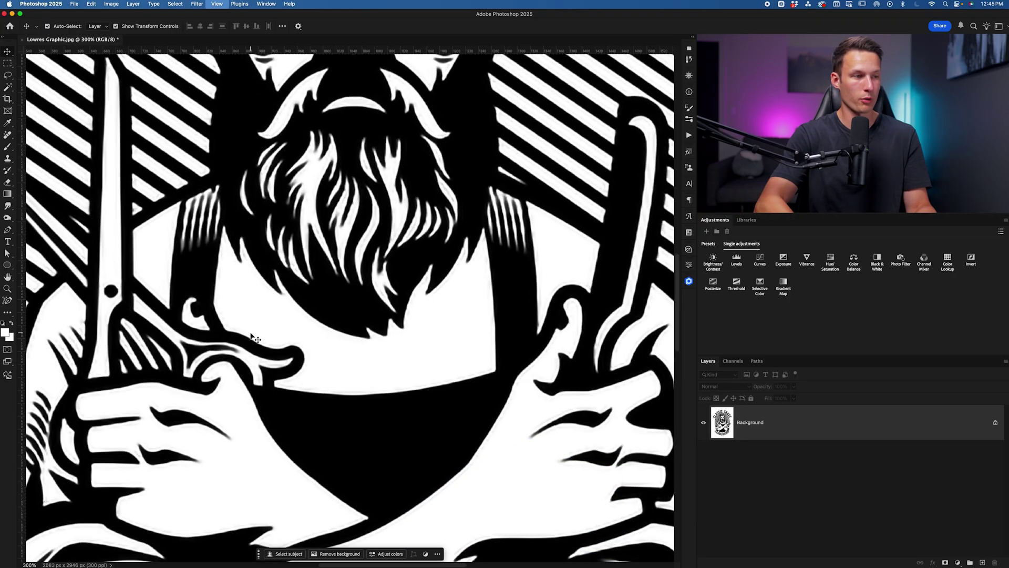
pyautogui.scroll(5, 478, 333)
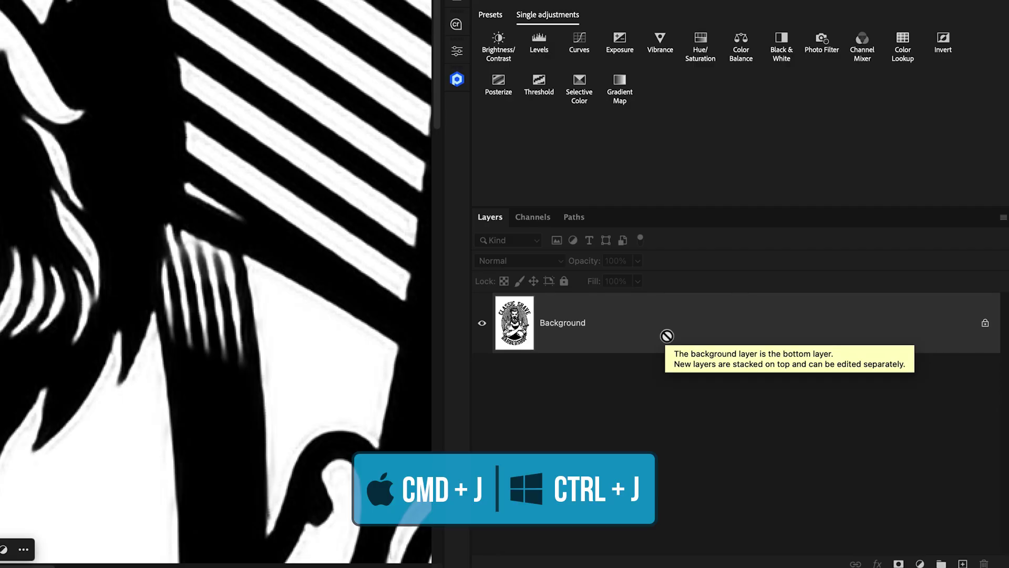
pyautogui.hotkey('ctrl', 'j')
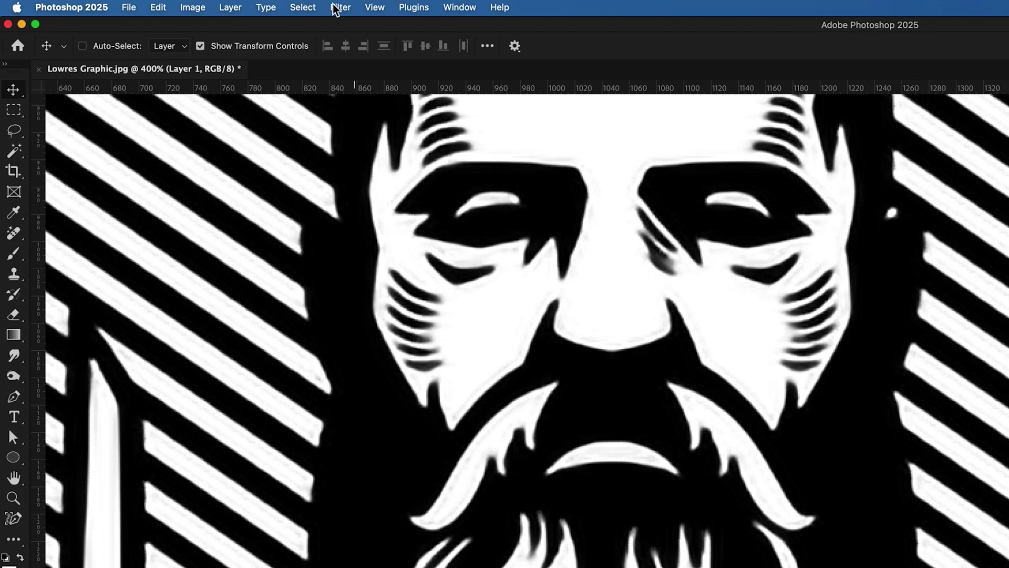
# Apply a Gaussian Blur with a 2.1-pixel radius to the duplicated layer.
pyautogui.click(339, 8)
pyautogui.moveTo(375, 165)
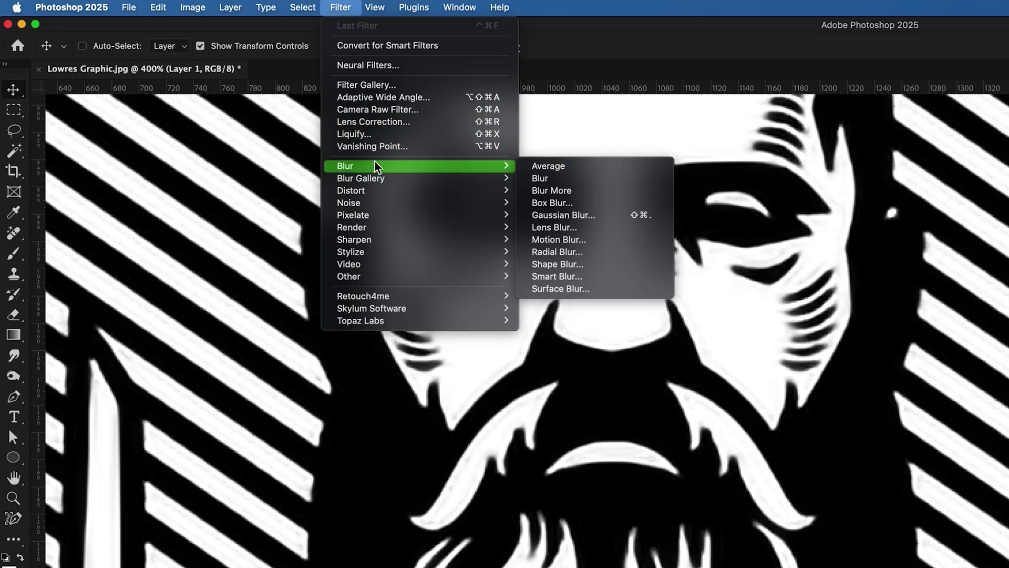
pyautogui.click(610, 219)
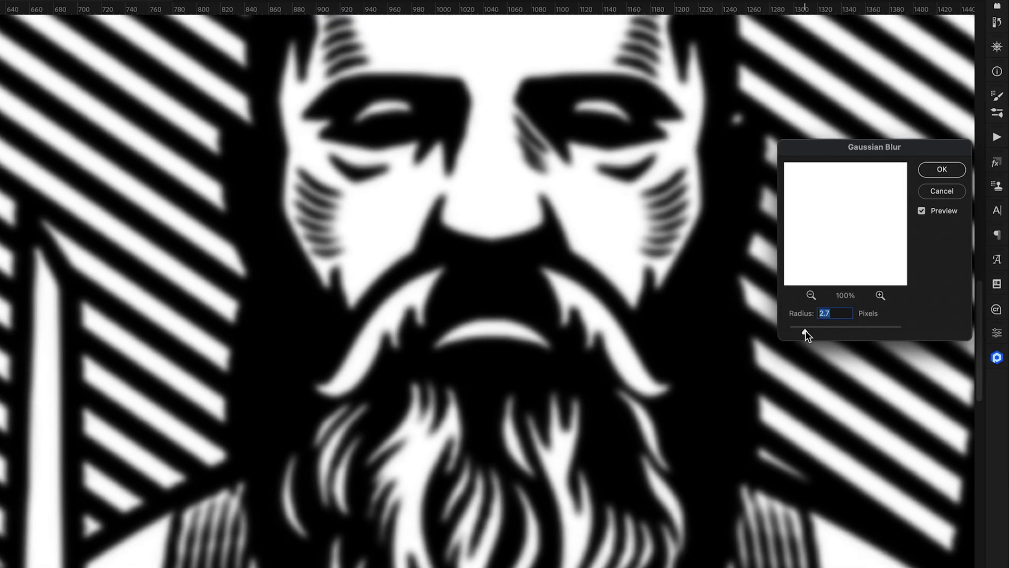
pyautogui.moveTo(805, 332); pyautogui.dragTo(801, 332)
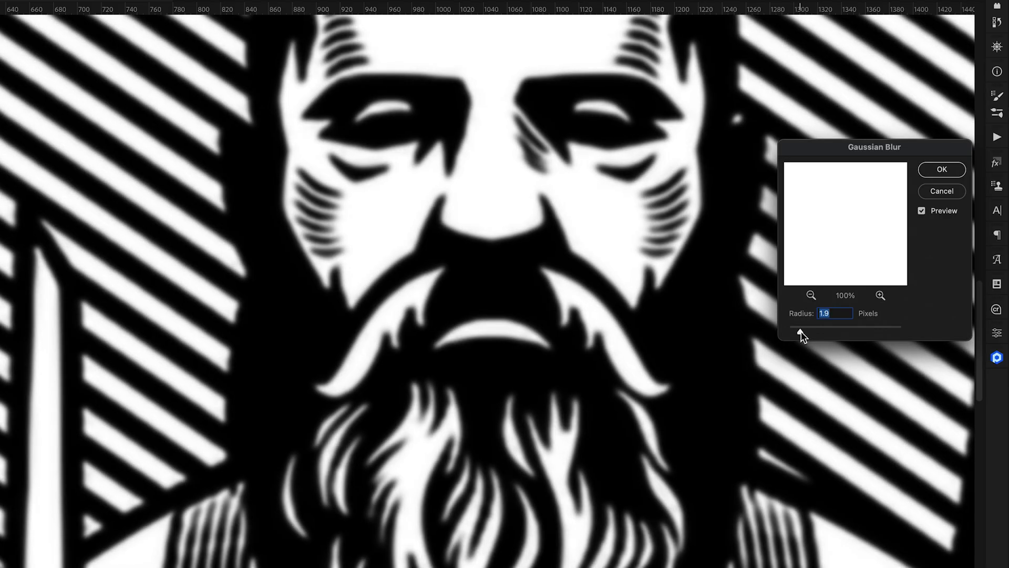
pyautogui.scroll(10, 499, 327)
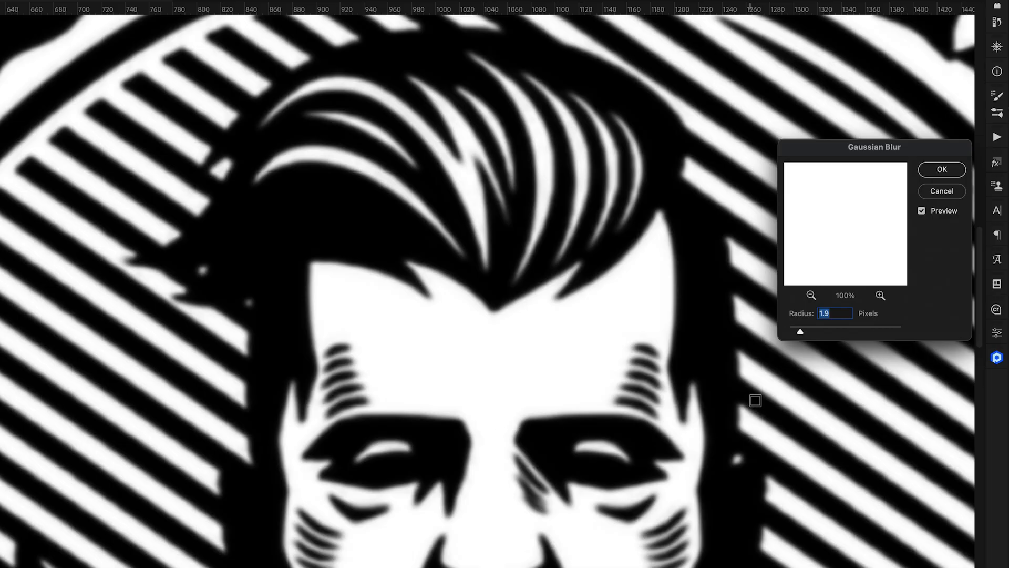
pyautogui.moveTo(824, 334)
pyautogui.mouseDown()
pyautogui.moveTo(837, 332)
pyautogui.moveTo(824, 332)
pyautogui.mouseUp()
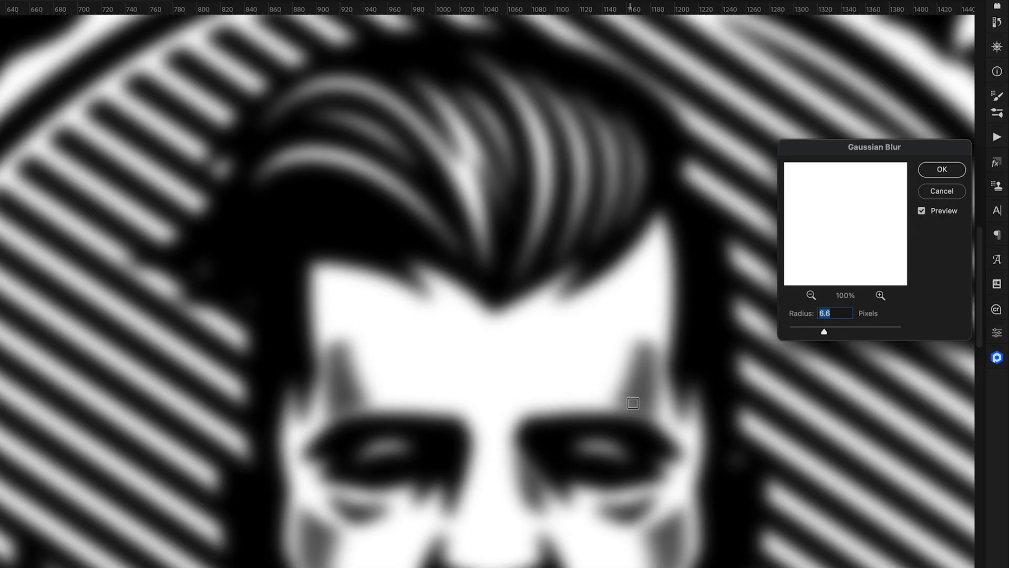
pyautogui.scroll(-3, 626, 478)
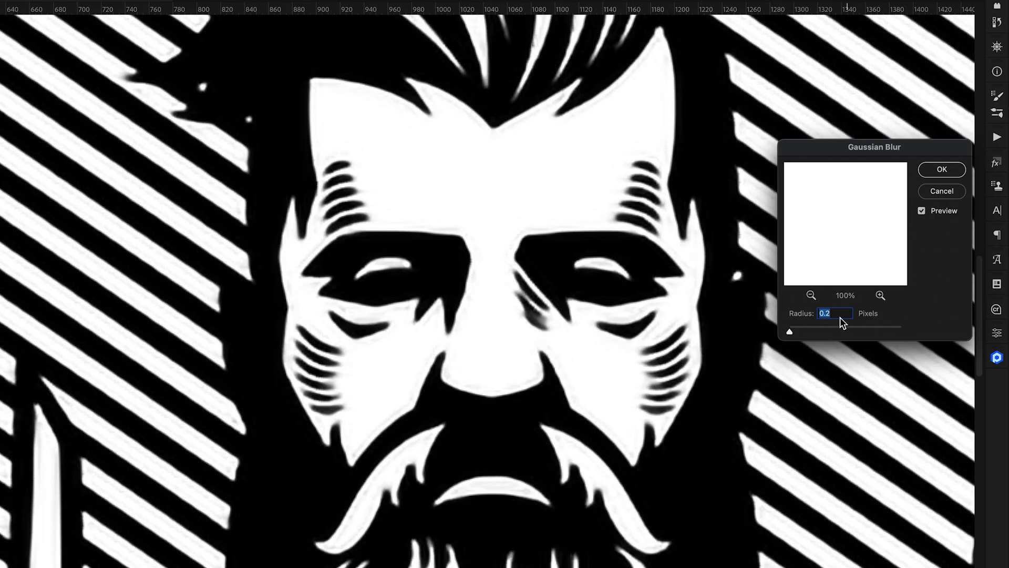
pyautogui.moveTo(792, 331); pyautogui.dragTo(802, 333)
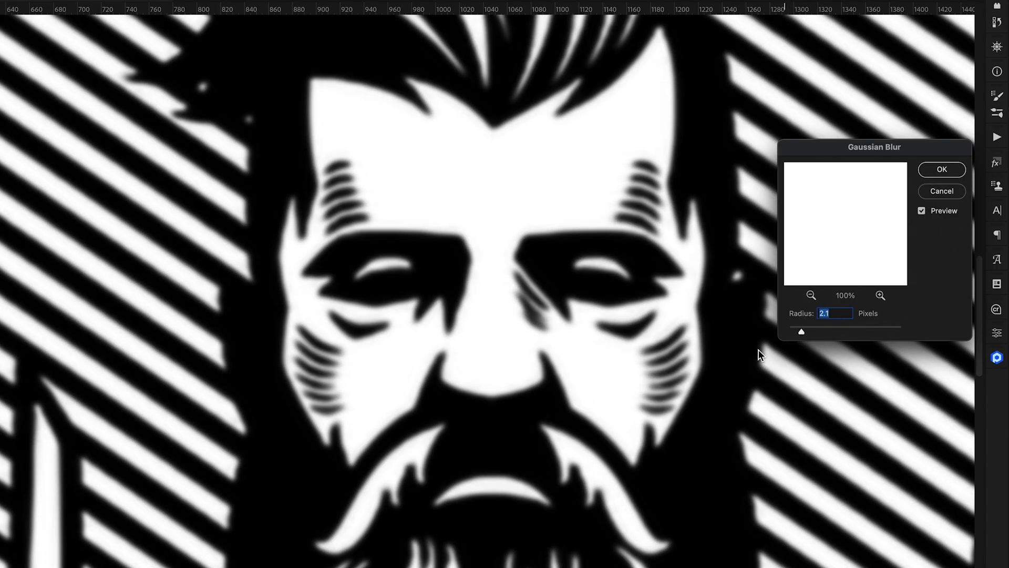
pyautogui.scroll(-3, 695, 403)
pyautogui.scroll(-3, 695, 403)
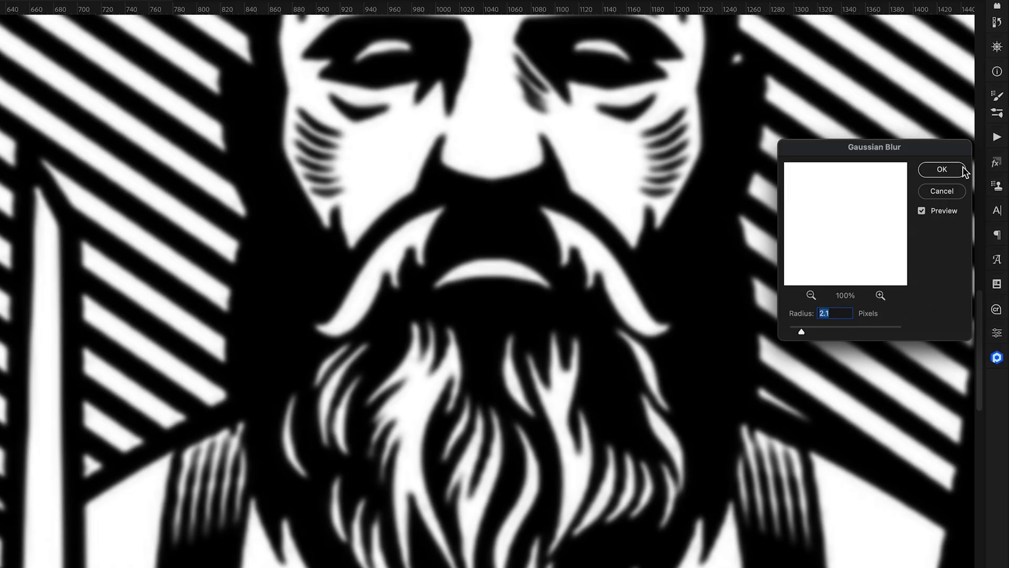
pyautogui.click(942, 170)
# Examine the blurred edges of the face, hair and lettering at several magnifications.
pyautogui.scroll(5, 457, 220)
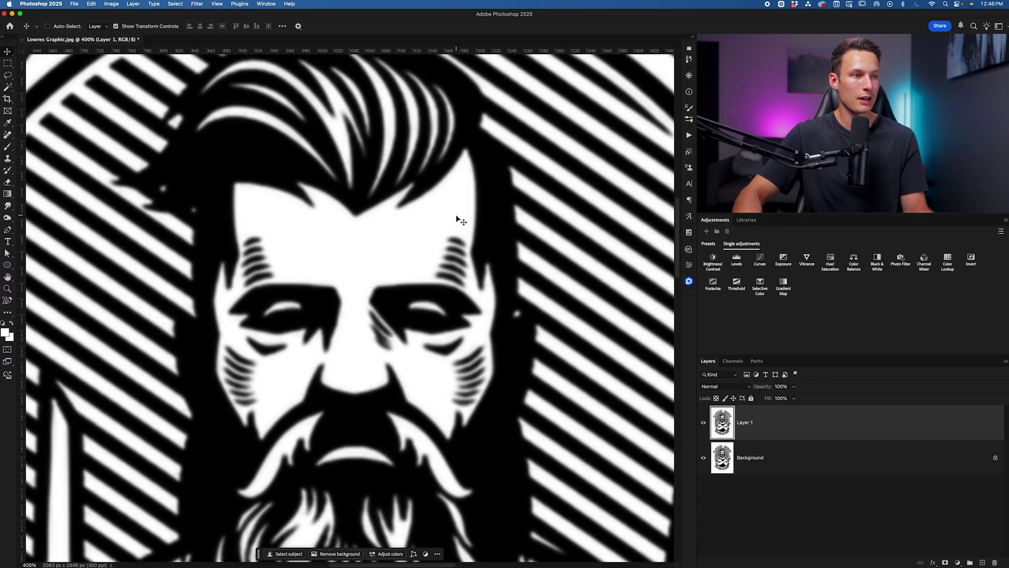
pyautogui.press('super+minus')
pyautogui.press('super+minus')
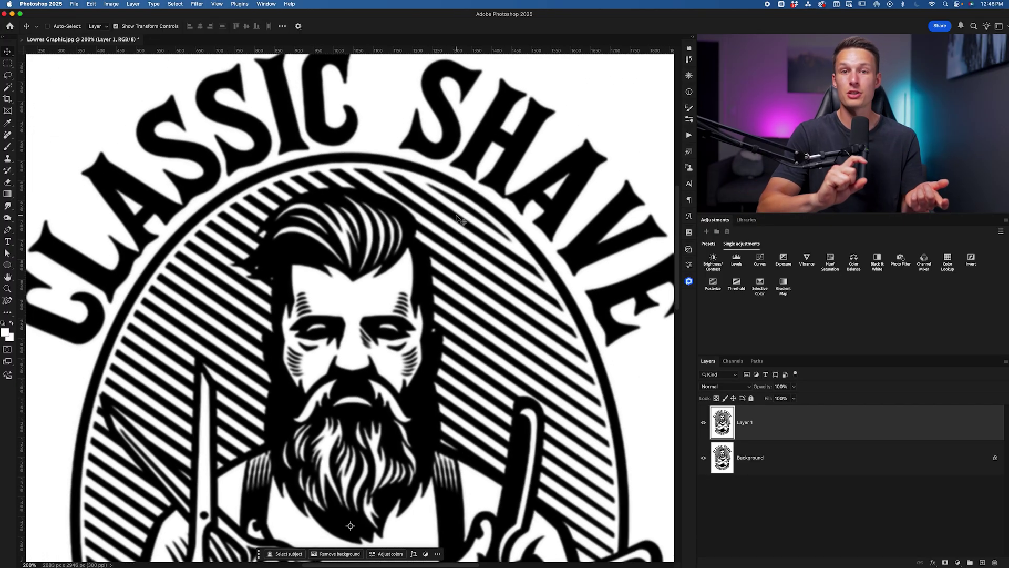
pyautogui.press('super+plus')
pyautogui.press('super+plus')
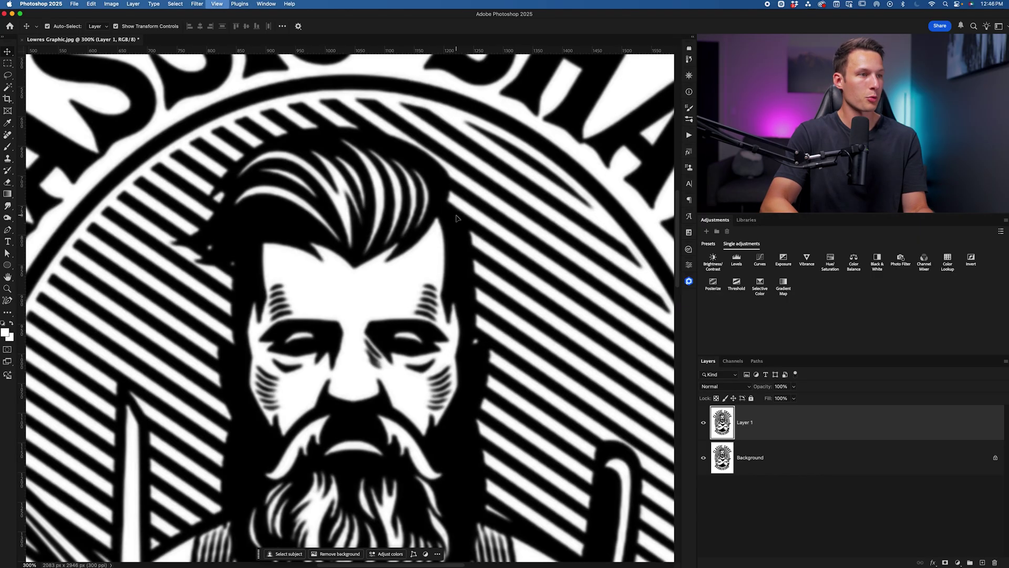
pyautogui.press('super+plus')
pyautogui.press('super+plus')
pyautogui.scroll(5, 456, 214)
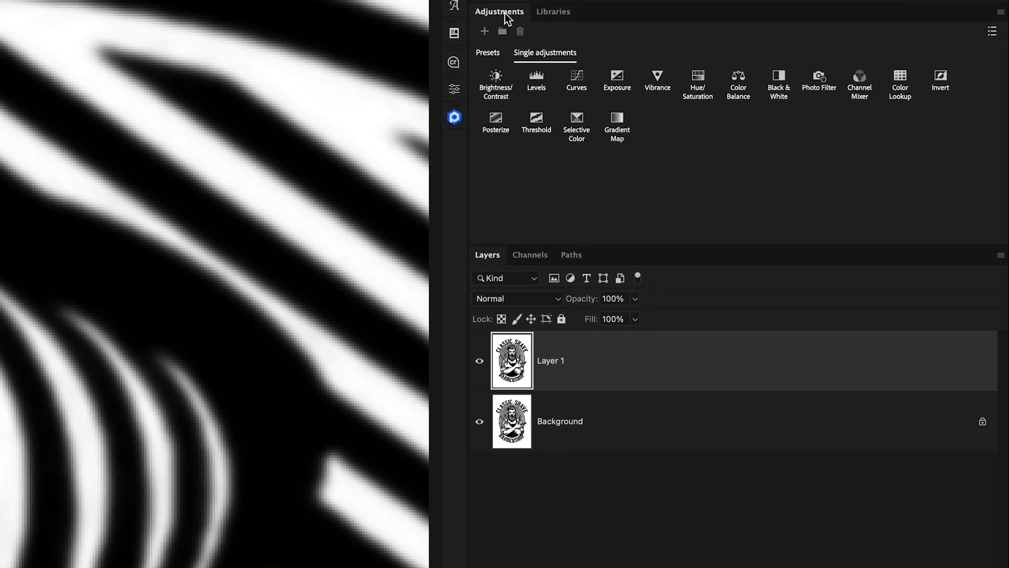
# Add a Curves adjustment layer and clip it to the blurred layer.
pyautogui.click(576, 84)
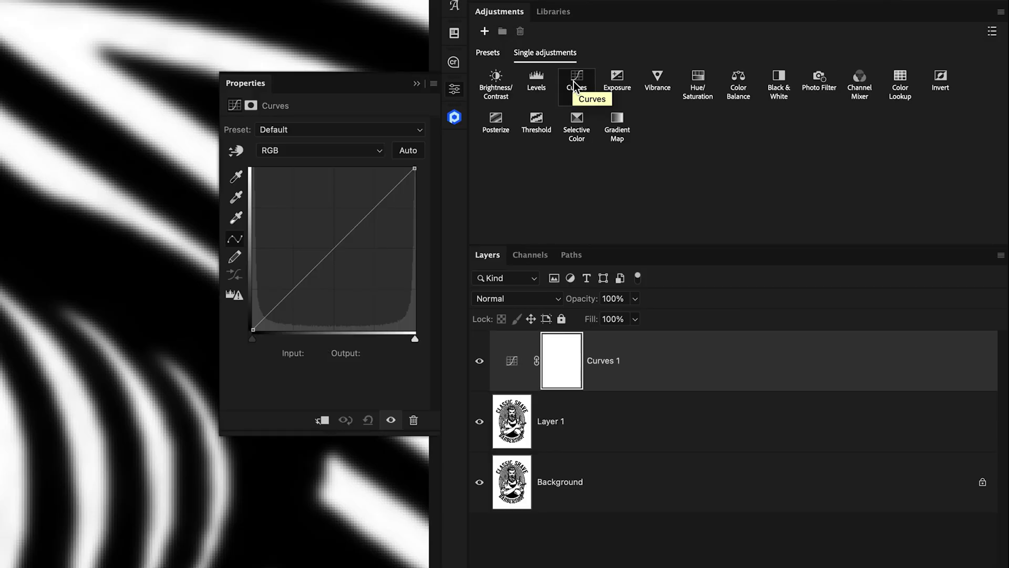
pyautogui.click(323, 421)
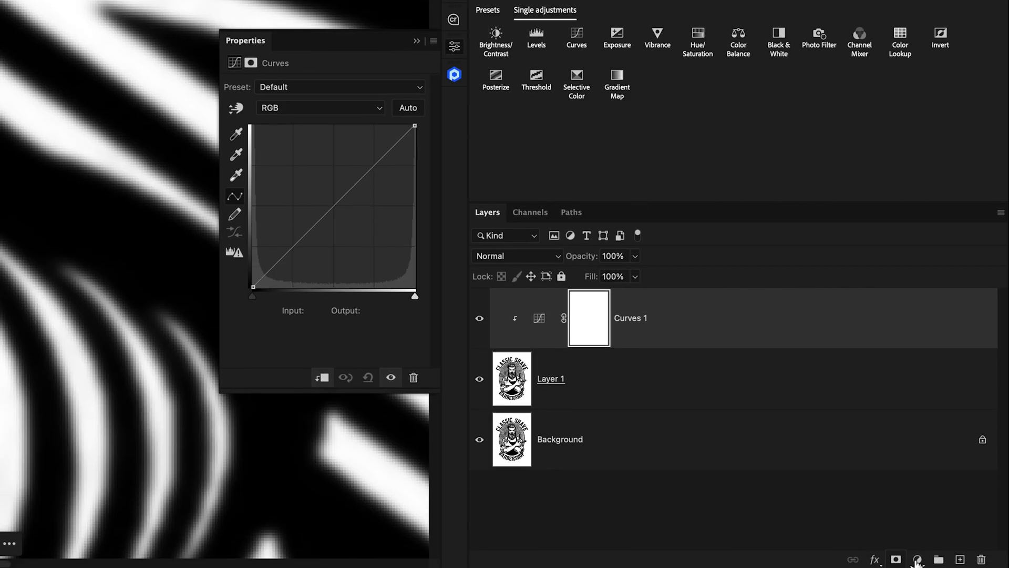
pyautogui.click(917, 560)
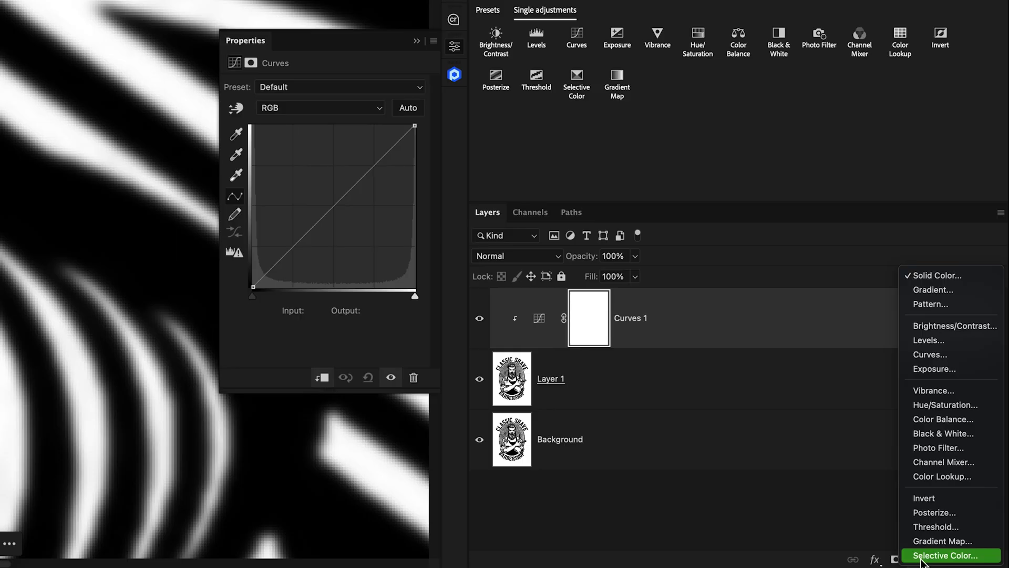
pyautogui.click(948, 355)
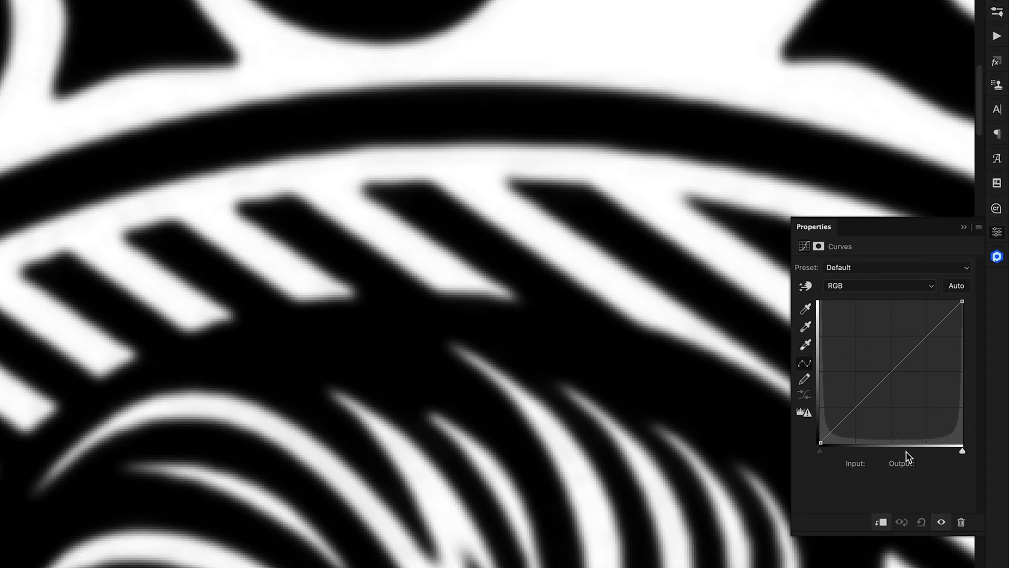
# Move the curve's black point to input 54 and its white point to input 161.
pyautogui.click(820, 452)
pyautogui.moveTo(822, 453); pyautogui.dragTo(850, 457)
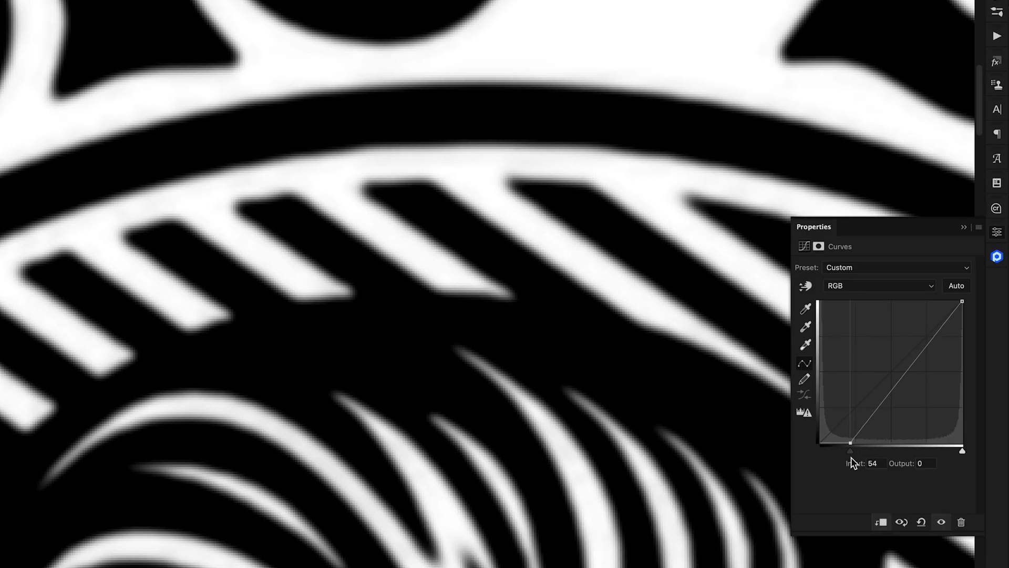
pyautogui.moveTo(964, 454); pyautogui.dragTo(910, 454)
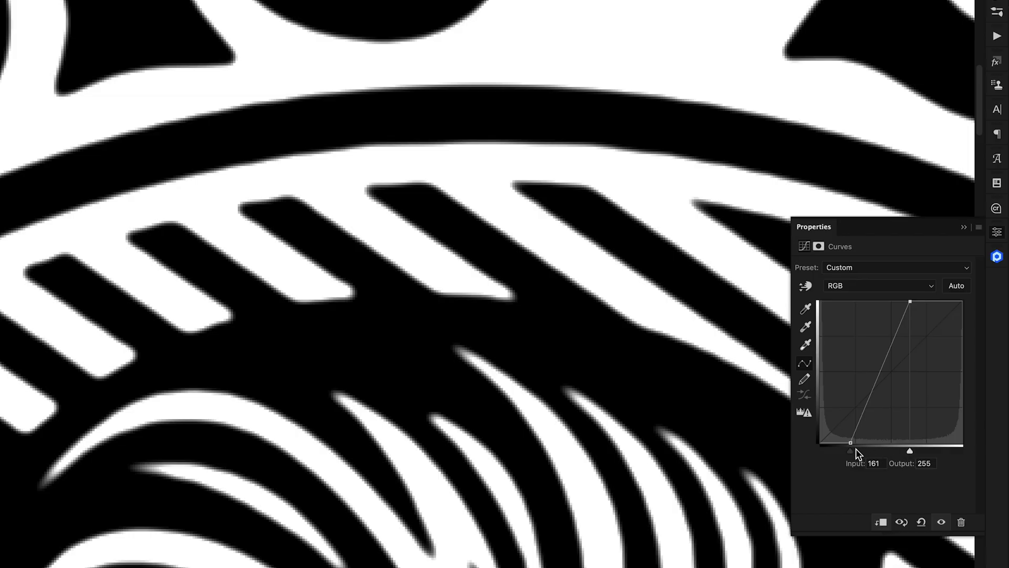
pyautogui.scroll(2, 855, 449)
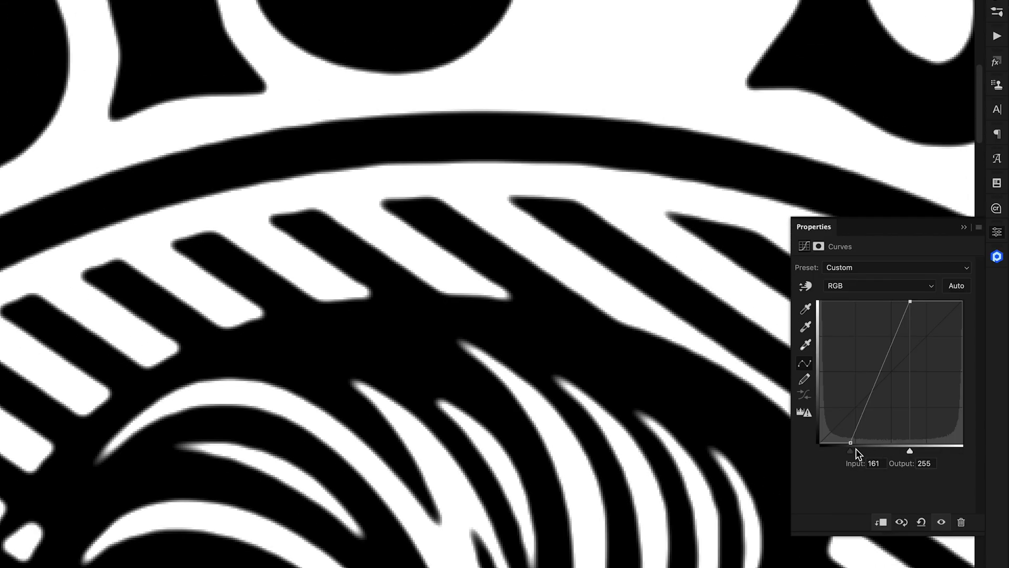
# Refine the curve's steepness to sharpen the edges, repositioning the black point and setting the white point to input 156.
pyautogui.moveTo(906, 453); pyautogui.dragTo(827, 448)
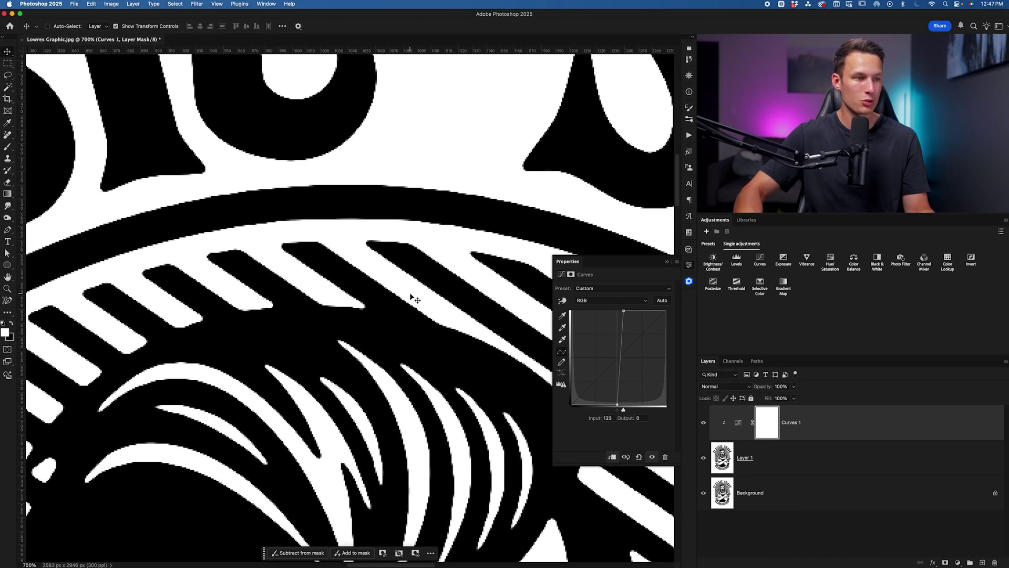
pyautogui.moveTo(618, 411)
pyautogui.mouseDown()
pyautogui.moveTo(600, 411)
pyautogui.moveTo(631, 414)
pyautogui.mouseUp()
pyautogui.press('super+minus')
pyautogui.press('super+minus')
pyautogui.press('super+minus')
pyautogui.press('super+minus')
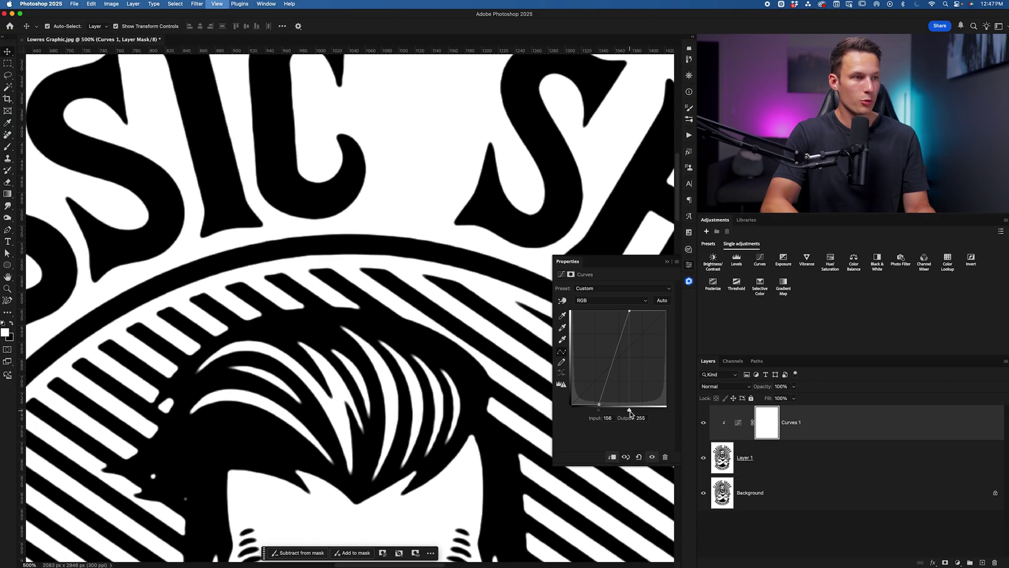
pyautogui.press('super+minus')
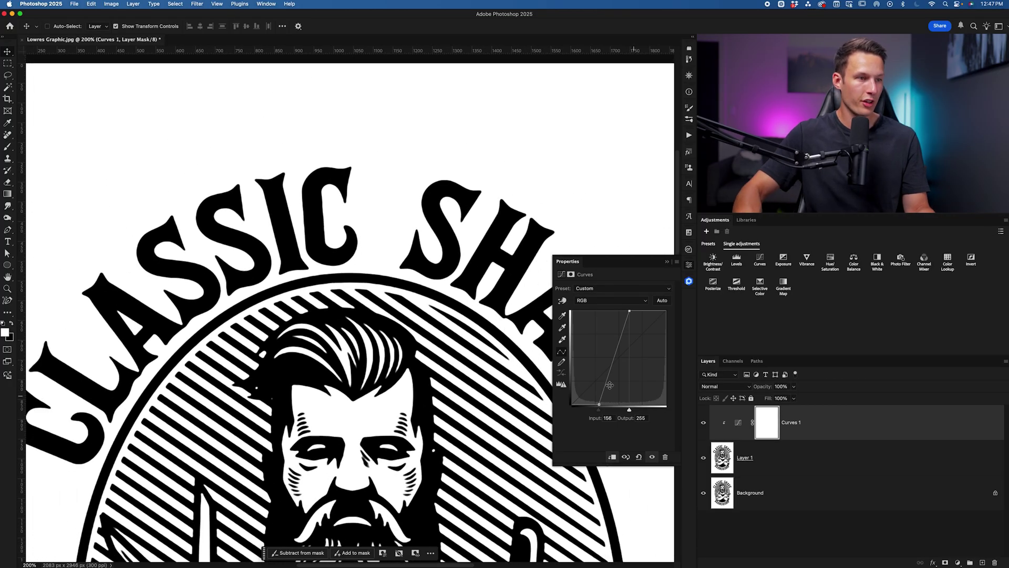
pyautogui.scroll(-5, 361, 306)
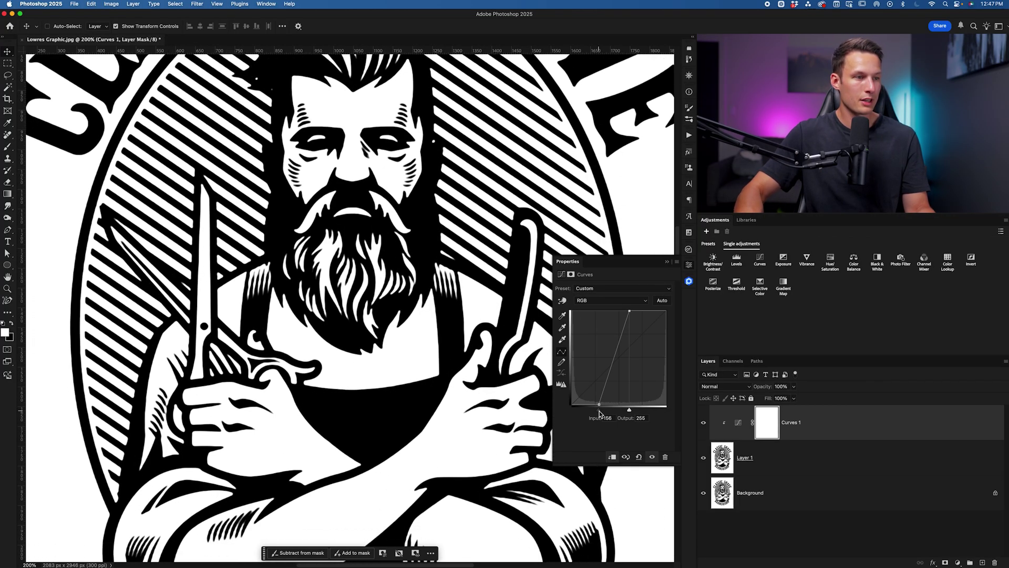
# Compare the graphic's edges with the Curves 1 adjustment layer hidden and shown.
pyautogui.click(703, 424)
pyautogui.click(704, 424)
pyautogui.click(704, 423)
pyautogui.click(704, 424)
pyautogui.click(704, 424)
pyautogui.click(704, 424)
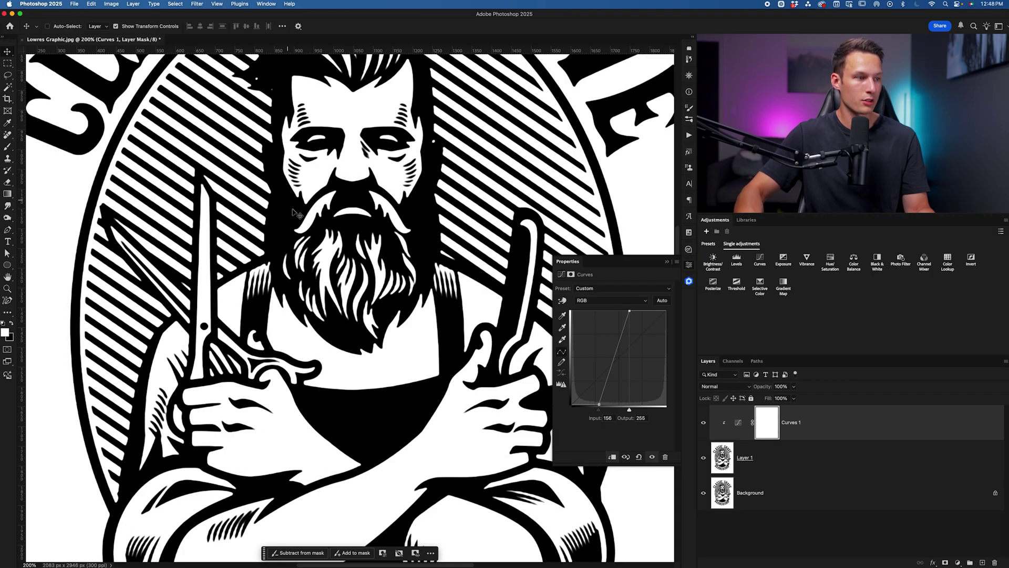
pyautogui.scroll(-5, 293, 212)
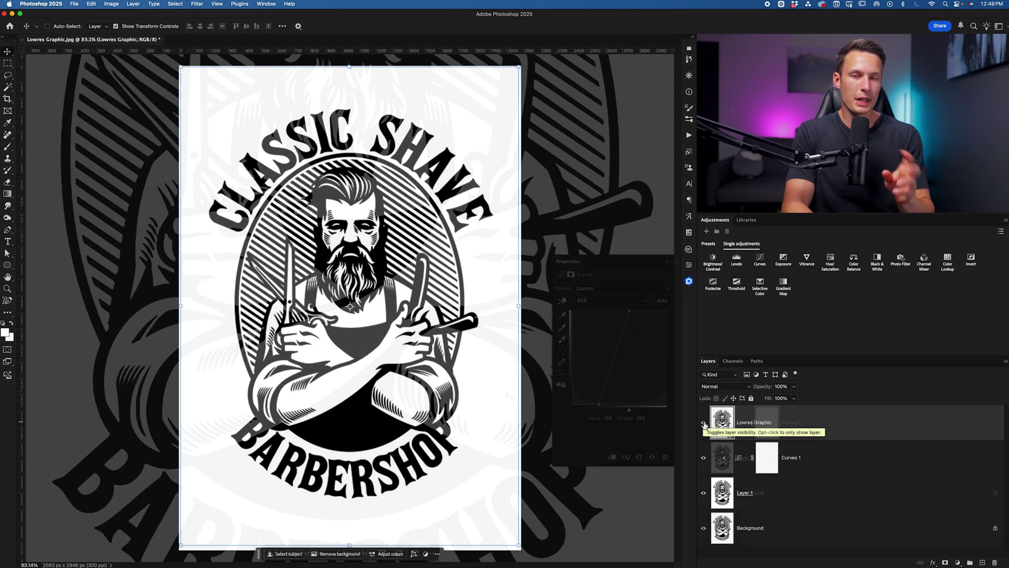
# Compare the face, beard and stripes at 300% with the Lowres Graphic layer shown and hidden.
pyautogui.press('super+equal')
pyautogui.press('super+equal')
pyautogui.press('super+equal')
pyautogui.press('super+equal')
pyautogui.scroll(6, 536, 399)
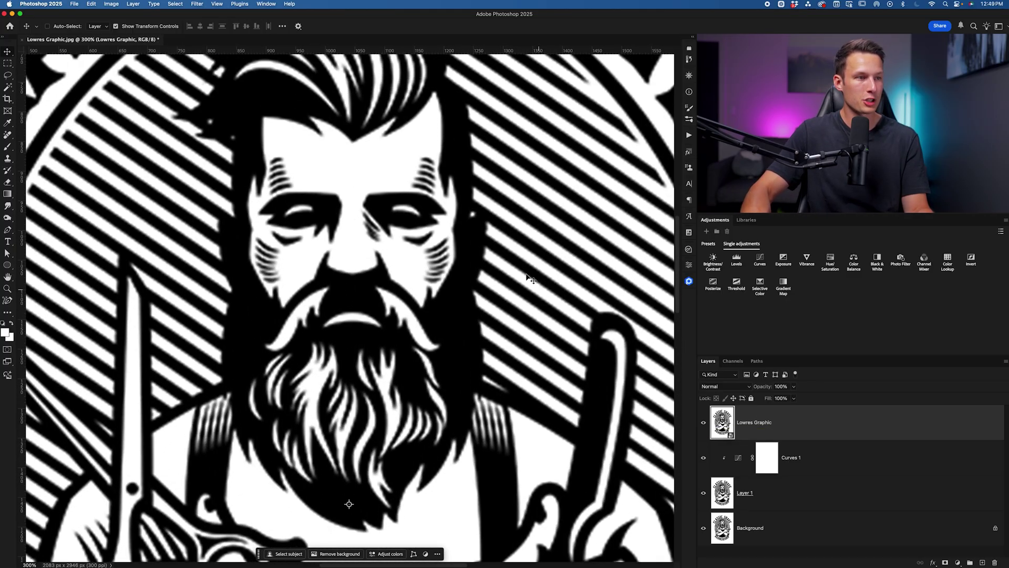
pyautogui.click(704, 424)
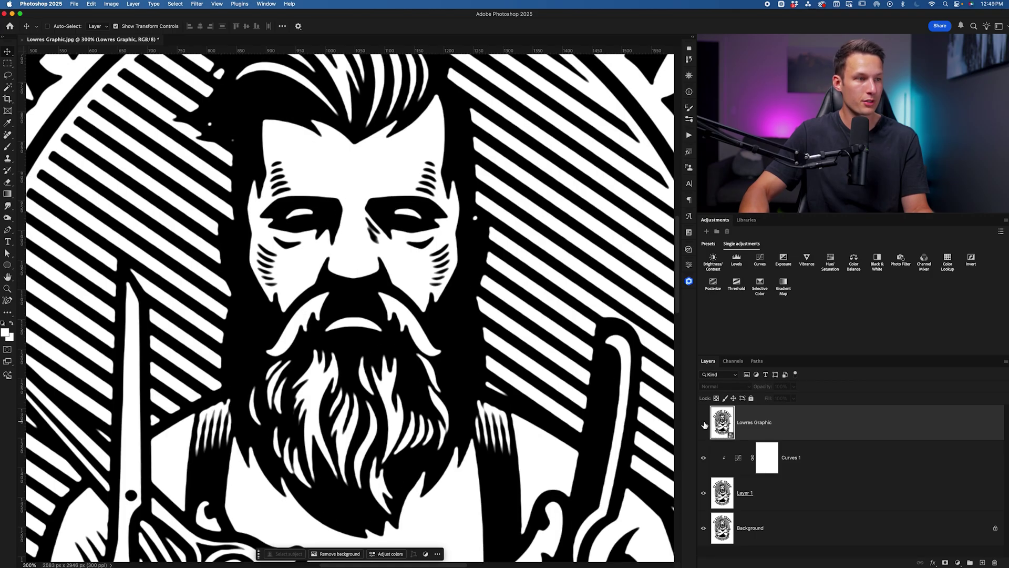
pyautogui.click(704, 423)
pyautogui.click(705, 424)
pyautogui.click(705, 424)
pyautogui.click(705, 425)
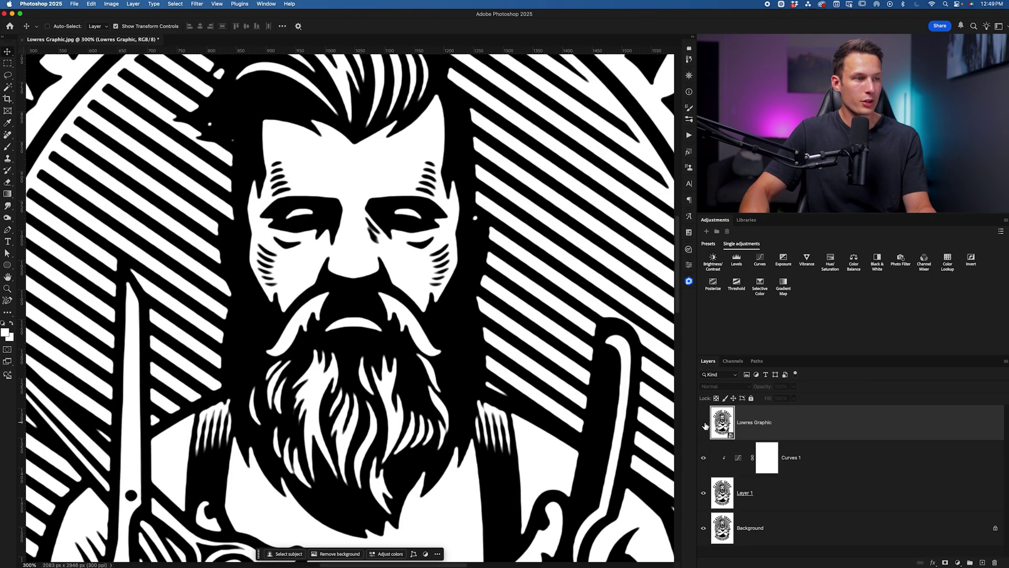
pyautogui.click(704, 424)
pyautogui.click(704, 424)
pyautogui.click(705, 424)
pyautogui.click(704, 423)
pyautogui.click(705, 423)
pyautogui.click(705, 424)
pyautogui.click(705, 424)
pyautogui.click(704, 424)
pyautogui.click(704, 424)
pyautogui.click(704, 423)
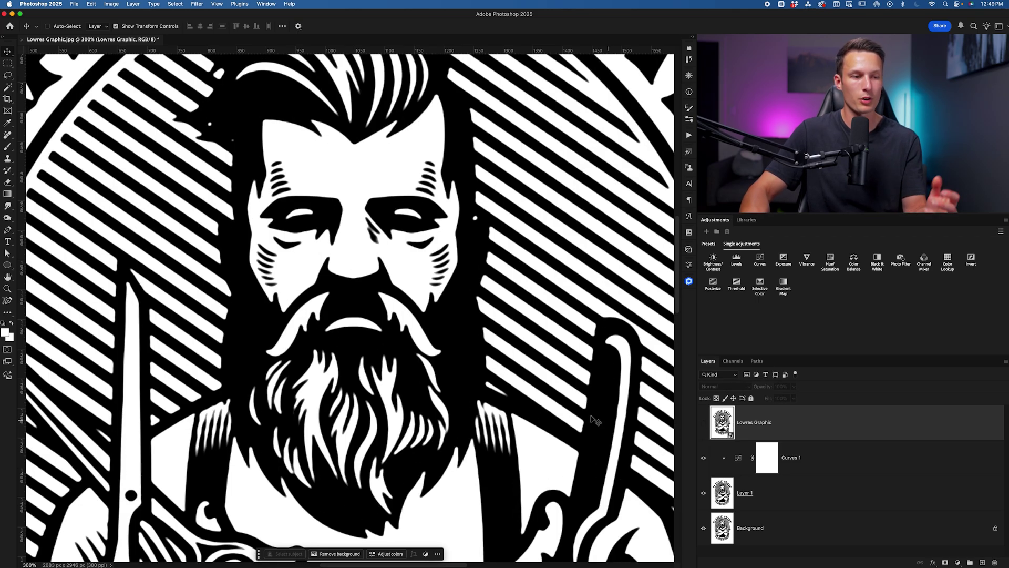
# Compare the crossed arms and hands with the Lowres Graphic layer shown and hidden.
pyautogui.scroll(-15, 599, 420)
pyautogui.hscroll(5, 578, 415)
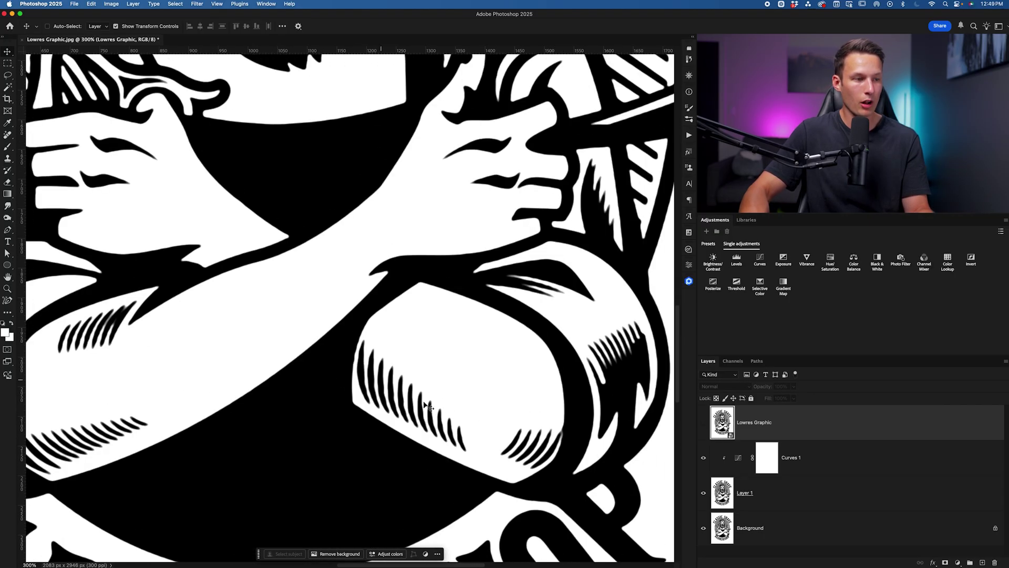
pyautogui.click(707, 426)
pyautogui.click(707, 427)
pyautogui.click(707, 426)
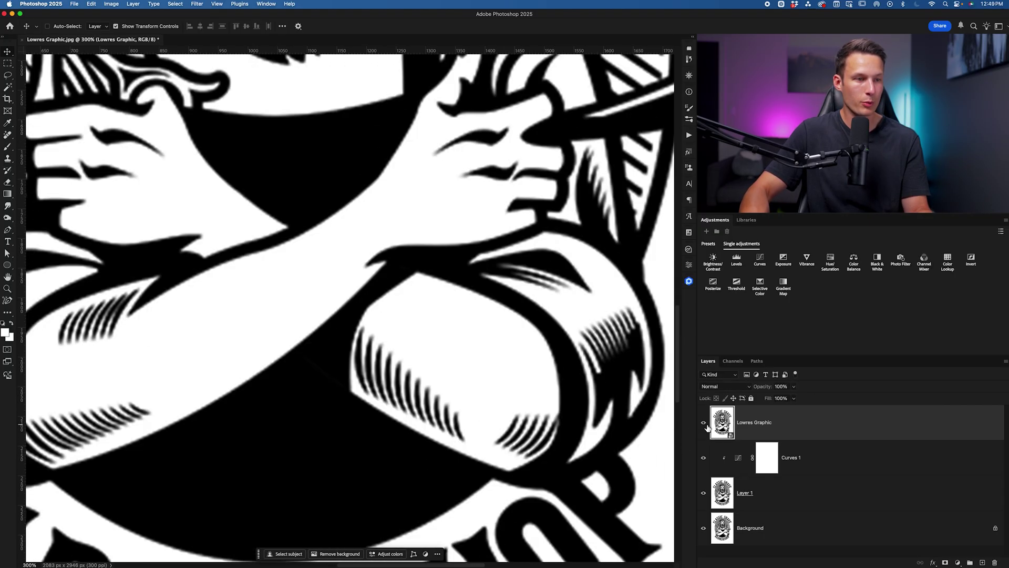
pyautogui.click(707, 426)
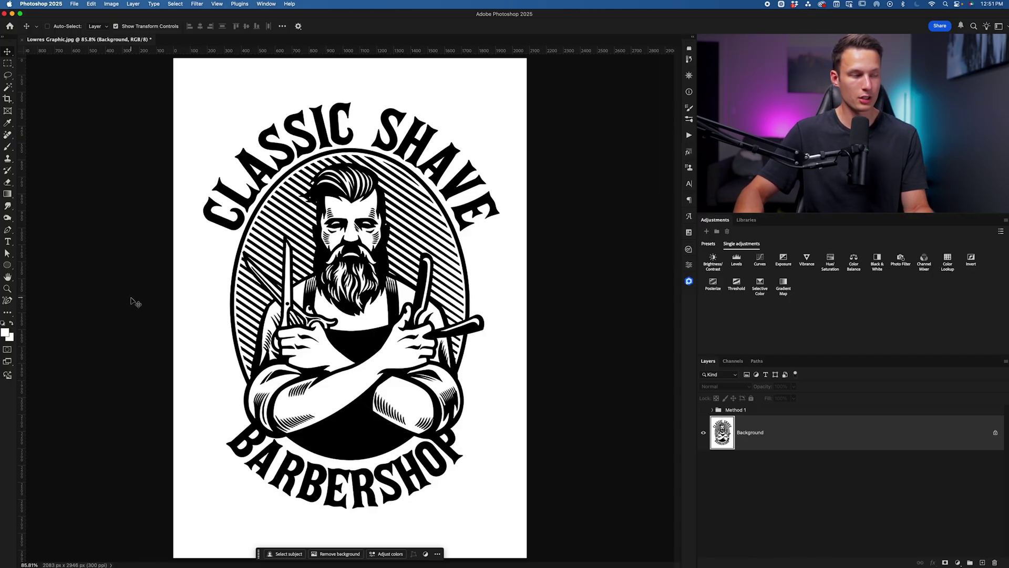
# Activate the Quick Selection Tool and set Select Subject to Cloud (Detailed results).
pyautogui.press('w')
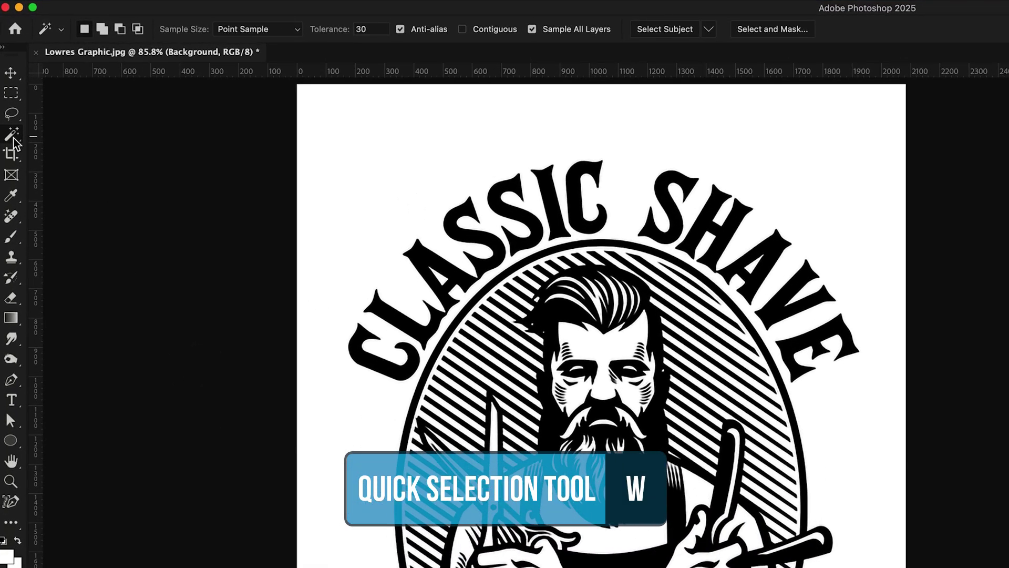
pyautogui.rightClick(13, 136)
pyautogui.click(80, 132)
pyautogui.rightClick(12, 135)
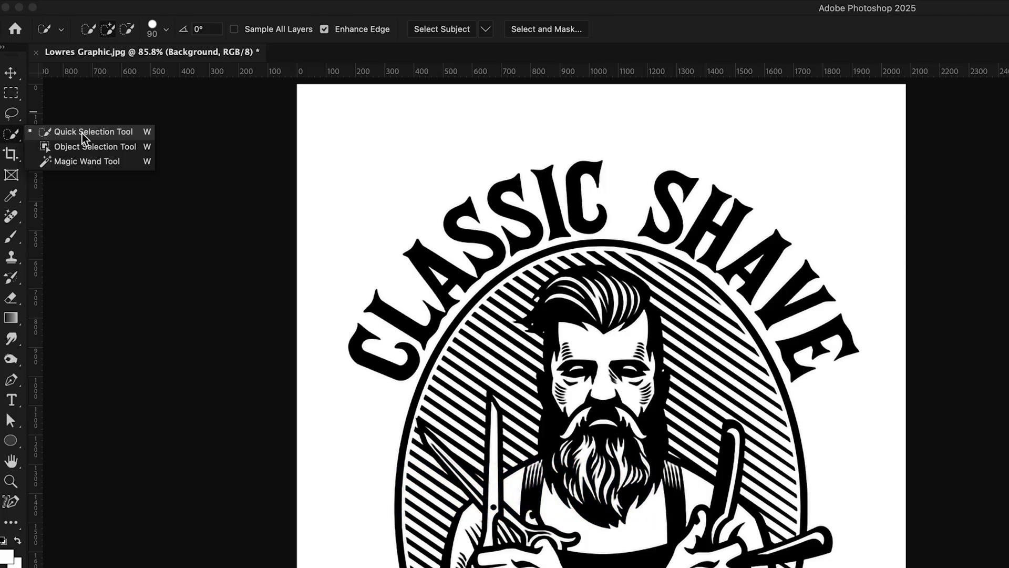
pyautogui.click(82, 133)
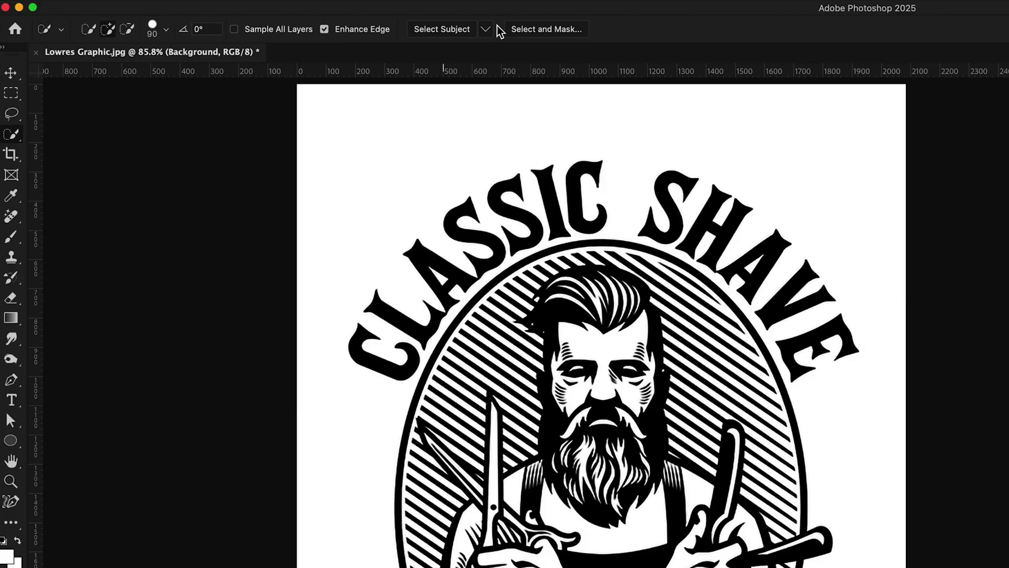
pyautogui.click(485, 30)
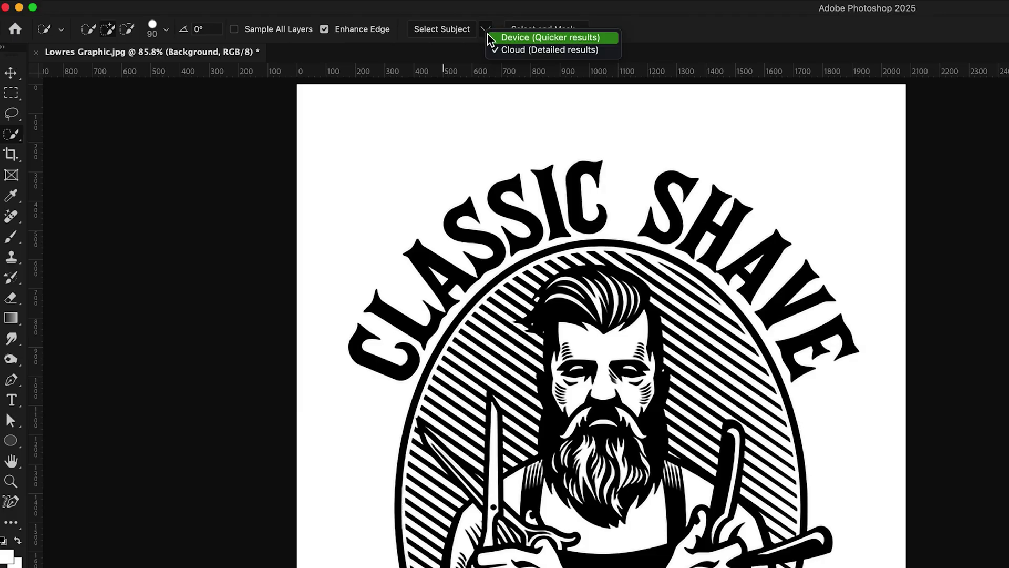
pyautogui.click(545, 49)
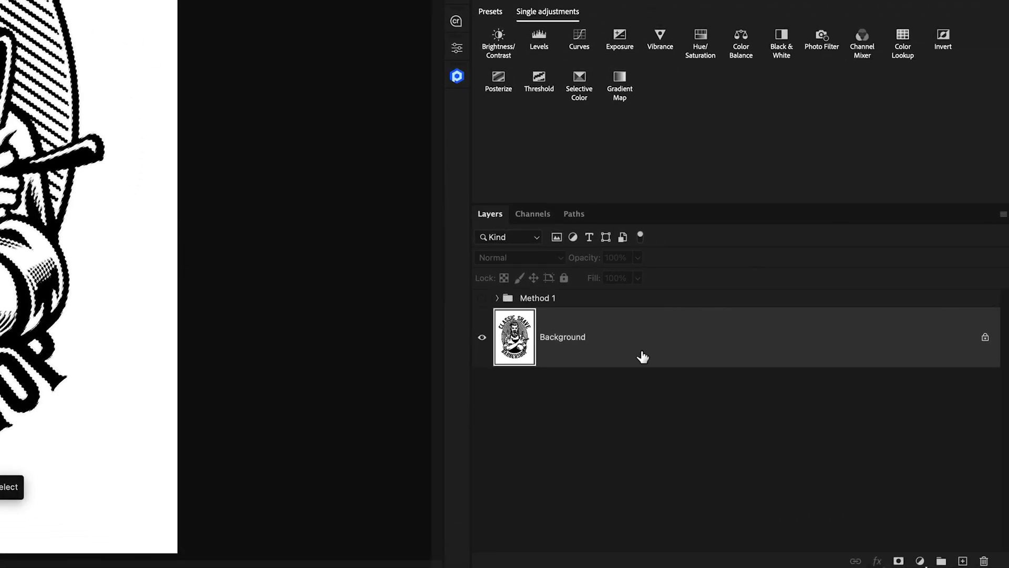
# Mask the Background layer with the active selection and check the cut-out edges around the beard.
pyautogui.click(898, 560)
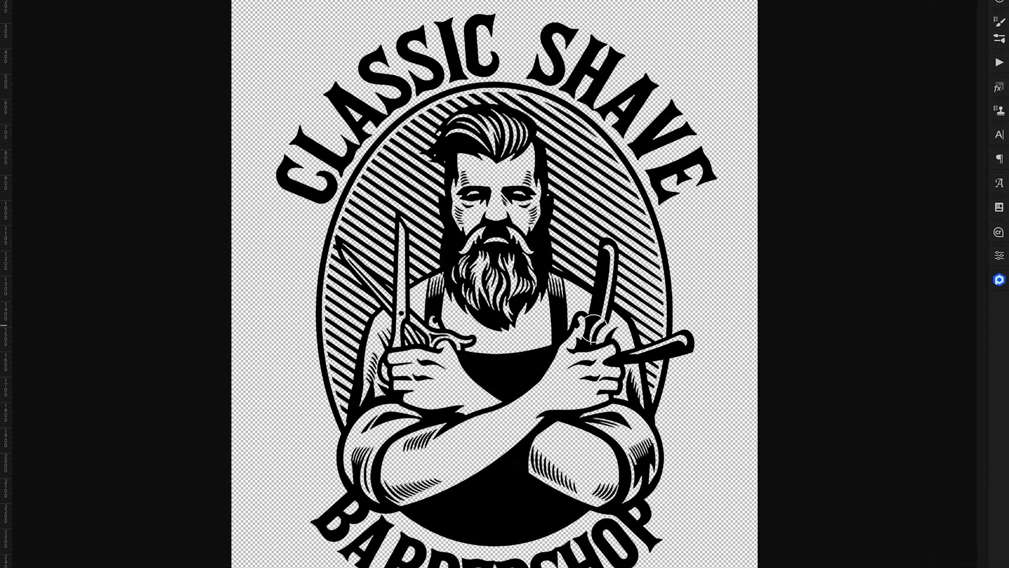
pyautogui.scroll(10, 592, 327)
pyautogui.press('b')
pyautogui.scroll(-3, 590, 325)
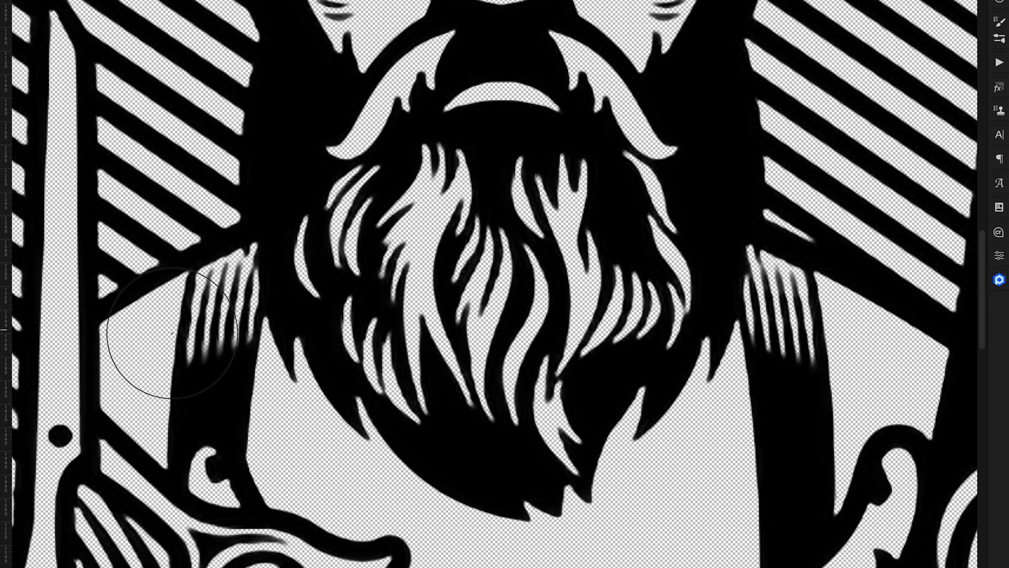
pyautogui.scroll(-2, 642, 383)
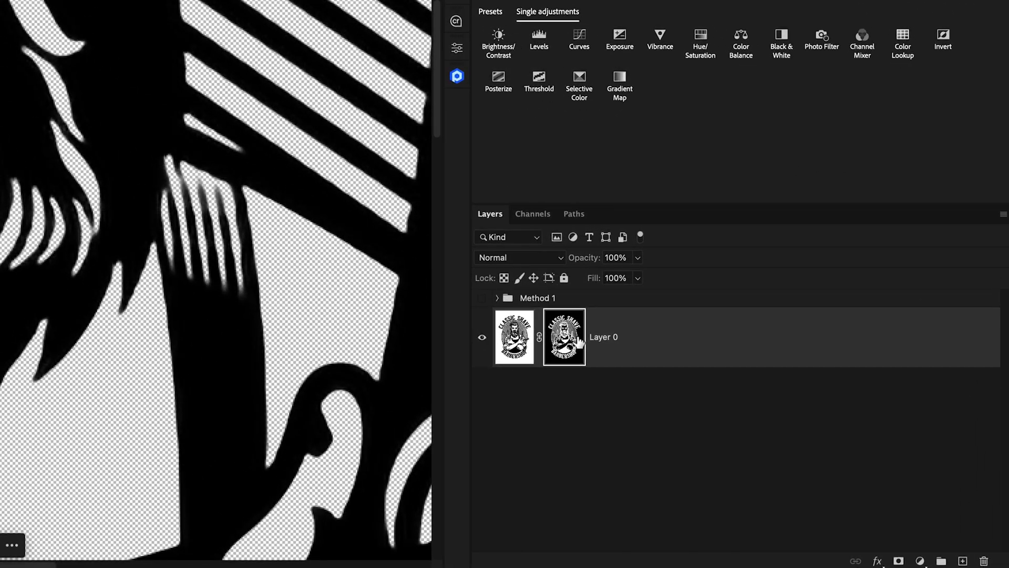
# Open Layer 0's mask in Select and Mask and set its Smooth value to 13.
pyautogui.doubleClick(561, 337)
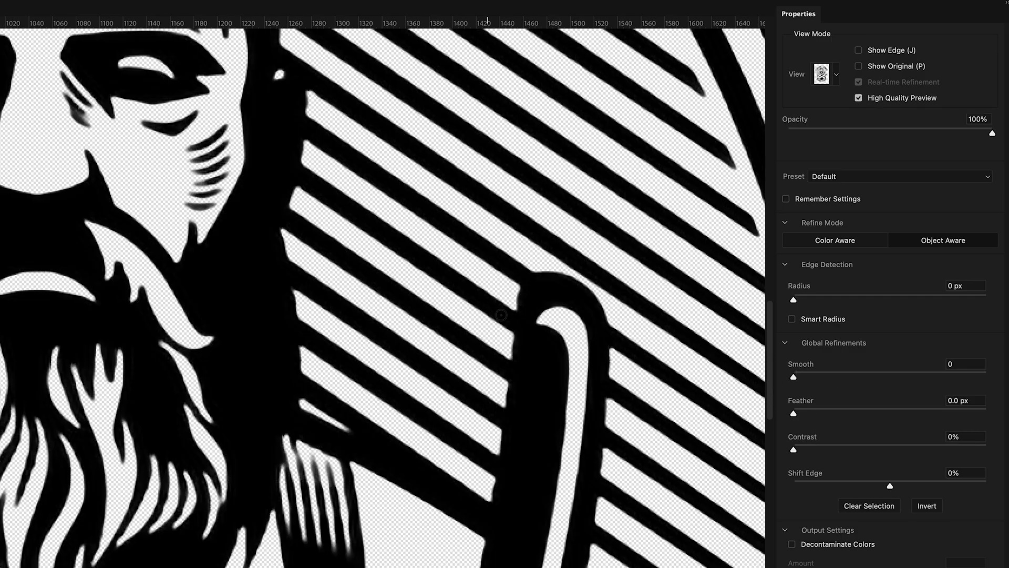
pyautogui.moveTo(75, 260); pyautogui.dragTo(74, 260)
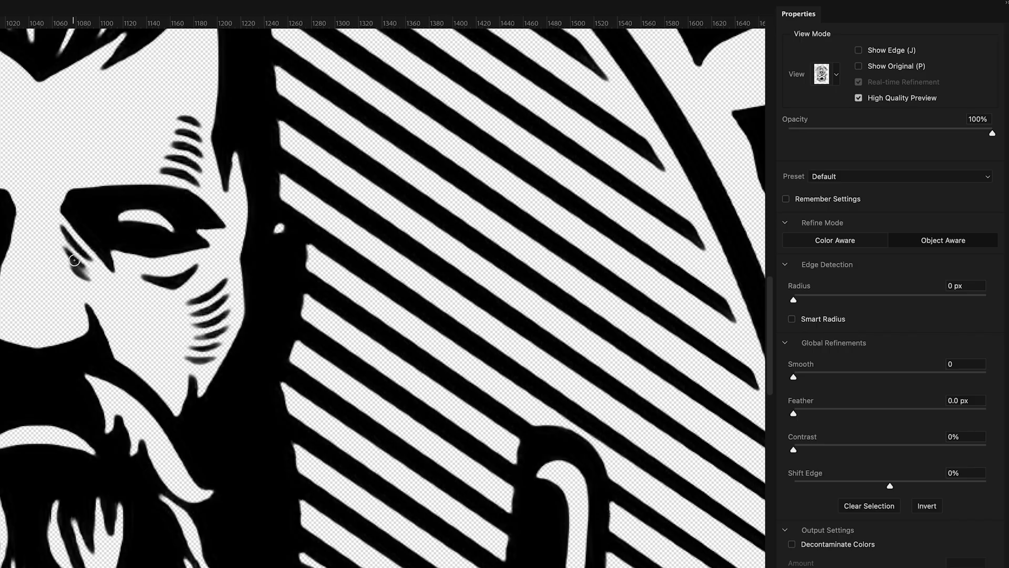
pyautogui.moveTo(797, 376); pyautogui.dragTo(820, 379)
pyautogui.scroll(5, 257, 263)
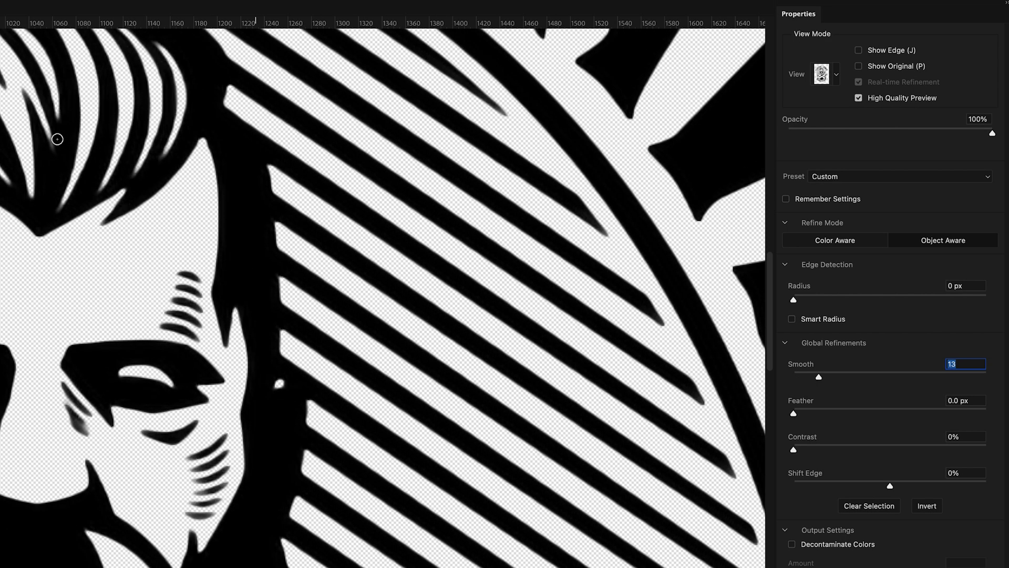
pyautogui.scroll(3, 648, 314)
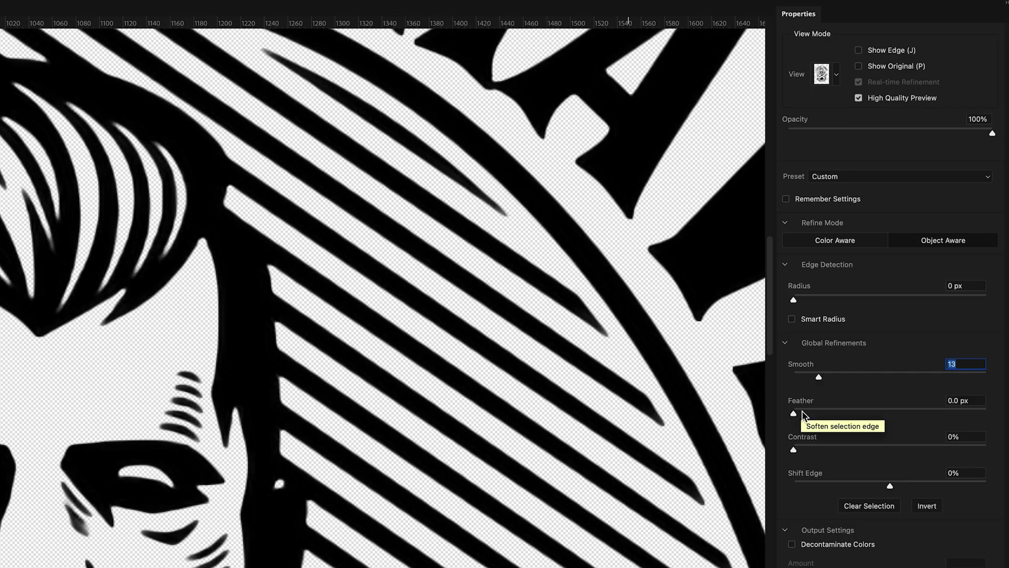
# Try Feather values of 1.4 px and 11.5 px on the mask edges, checking the lettering.
pyautogui.moveTo(795, 416); pyautogui.dragTo(811, 417)
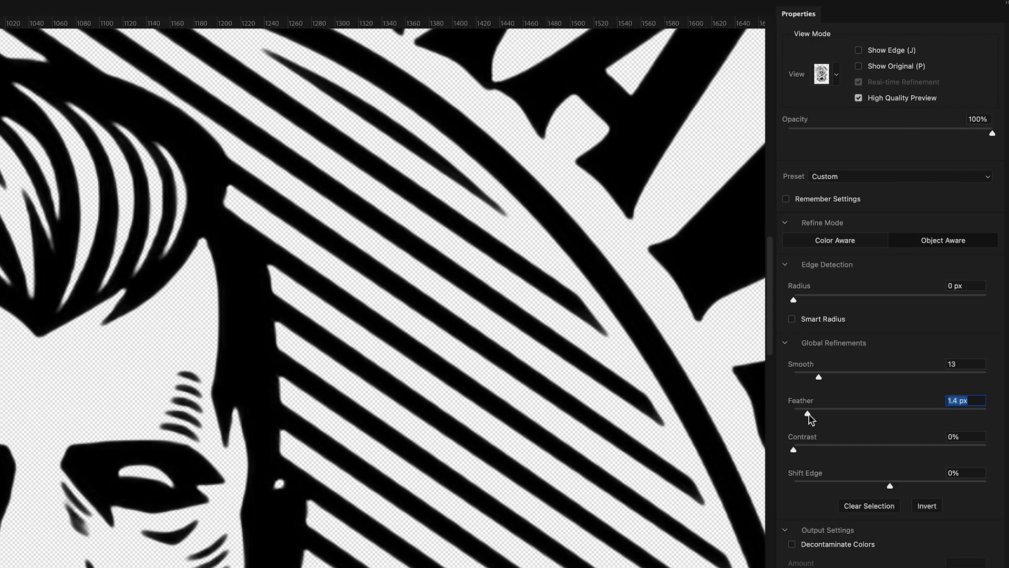
pyautogui.scroll(3, 622, 389)
pyautogui.scroll(2, 621, 390)
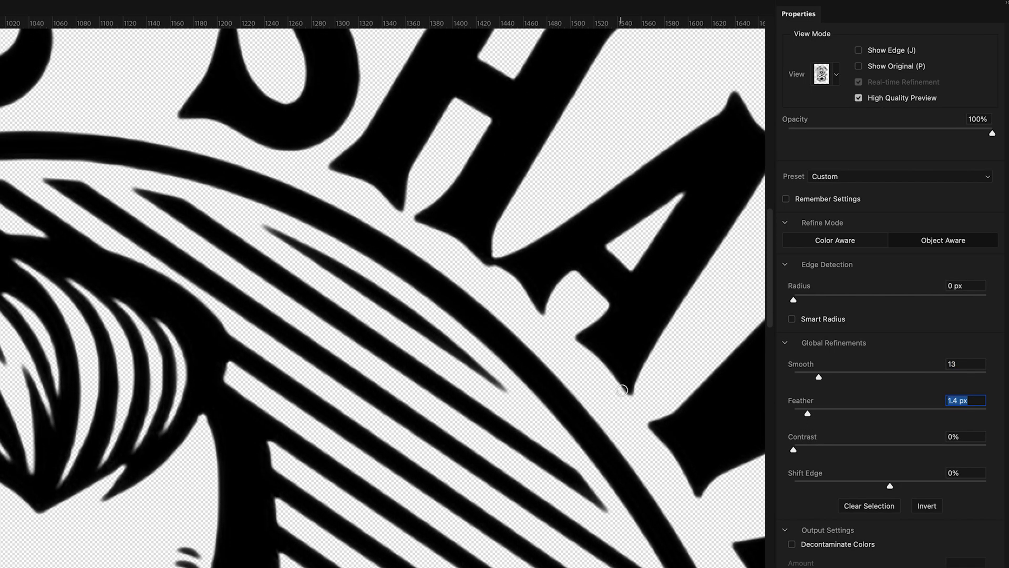
pyautogui.scroll(5, 192, 378)
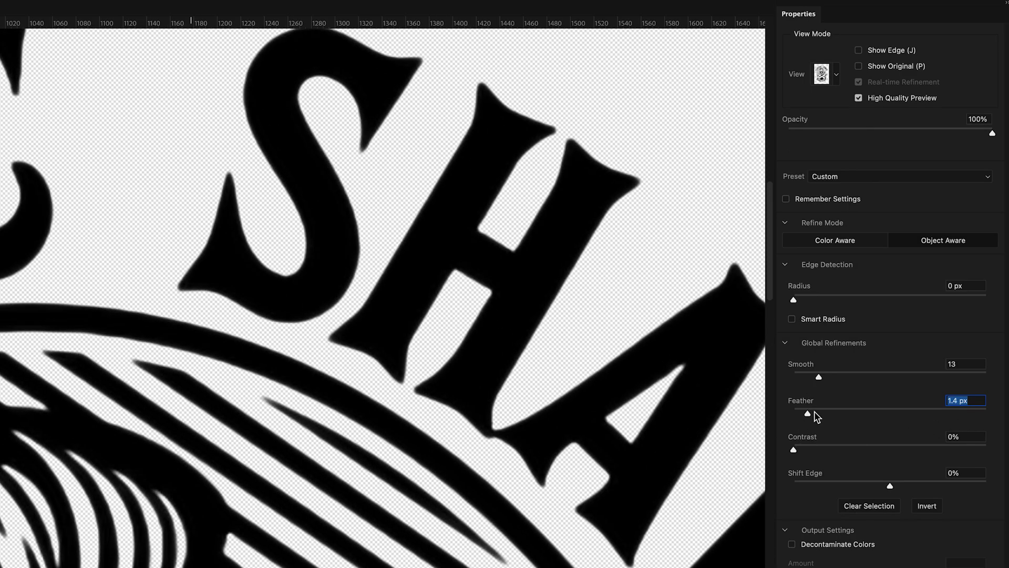
pyautogui.moveTo(808, 415); pyautogui.dragTo(872, 414)
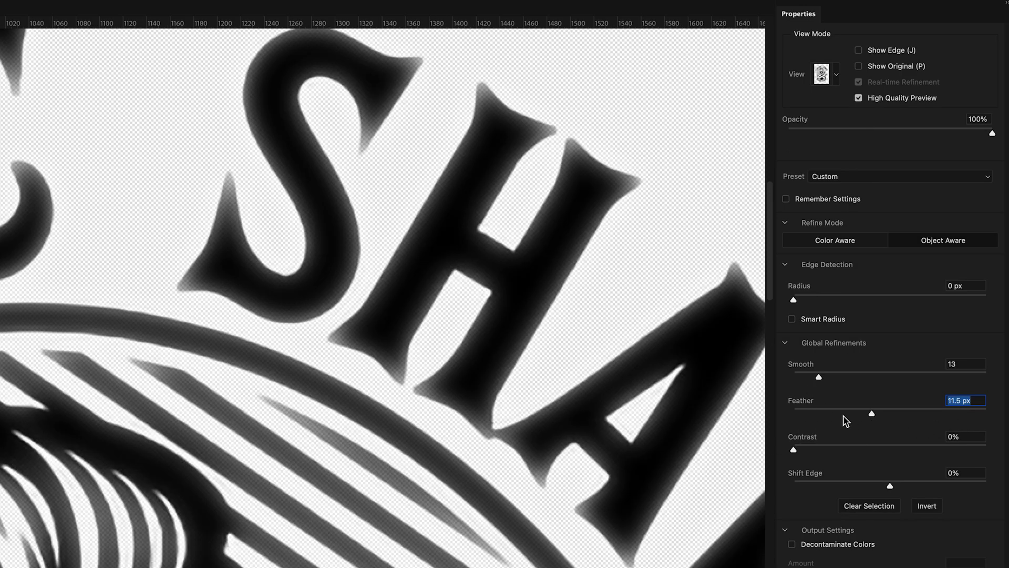
pyautogui.hotkey('ctrl', 'z')
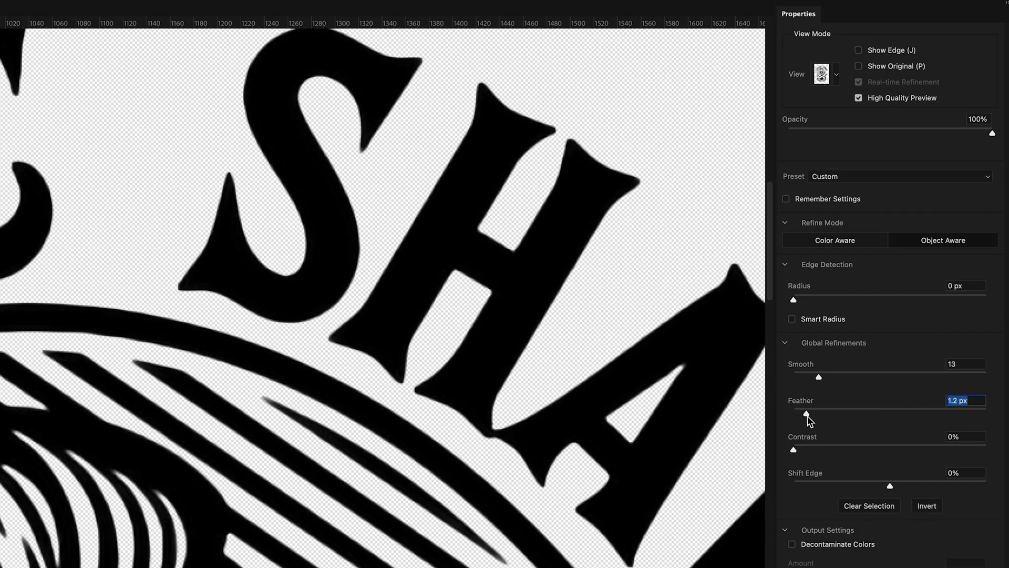
# Set the mask's Feather to 1.9 px and check the softened edges on the lettering and face.
pyautogui.moveTo(816, 416); pyautogui.dragTo(816, 419)
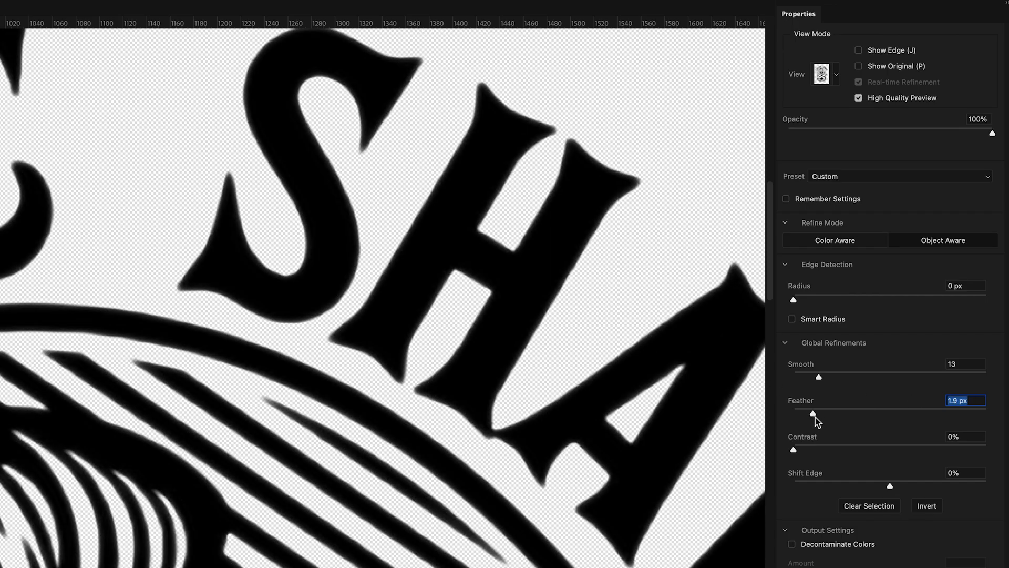
pyautogui.hscroll(-5, 16, 294)
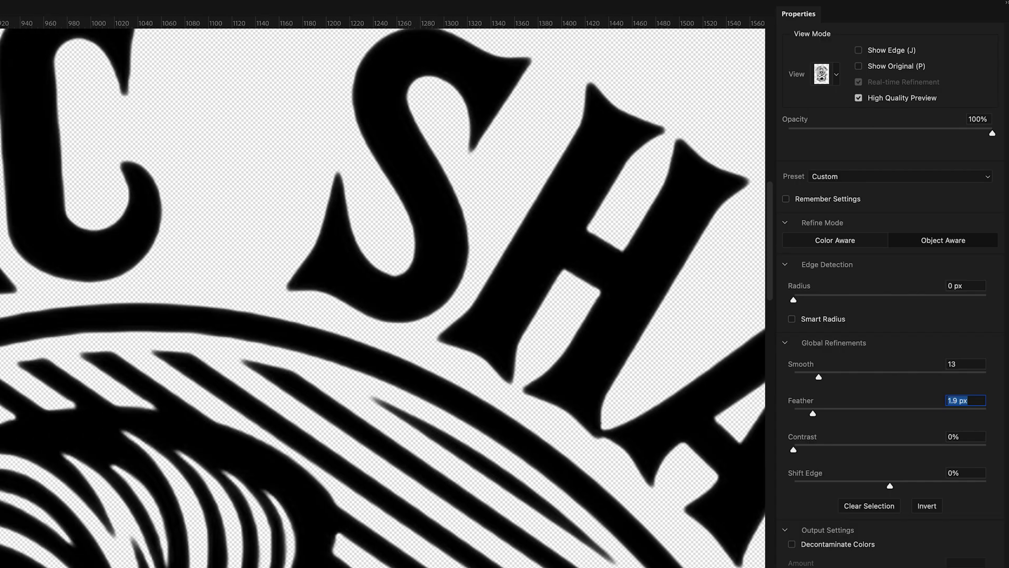
pyautogui.scroll(-10, 383, 297)
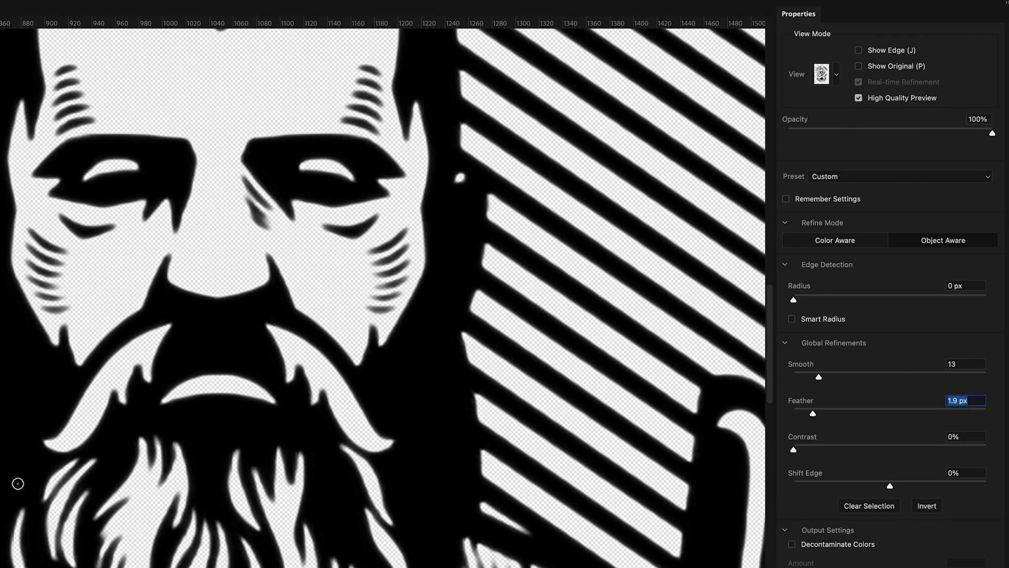
pyautogui.hscroll(3, 497, 466)
pyautogui.scroll(3, 489, 478)
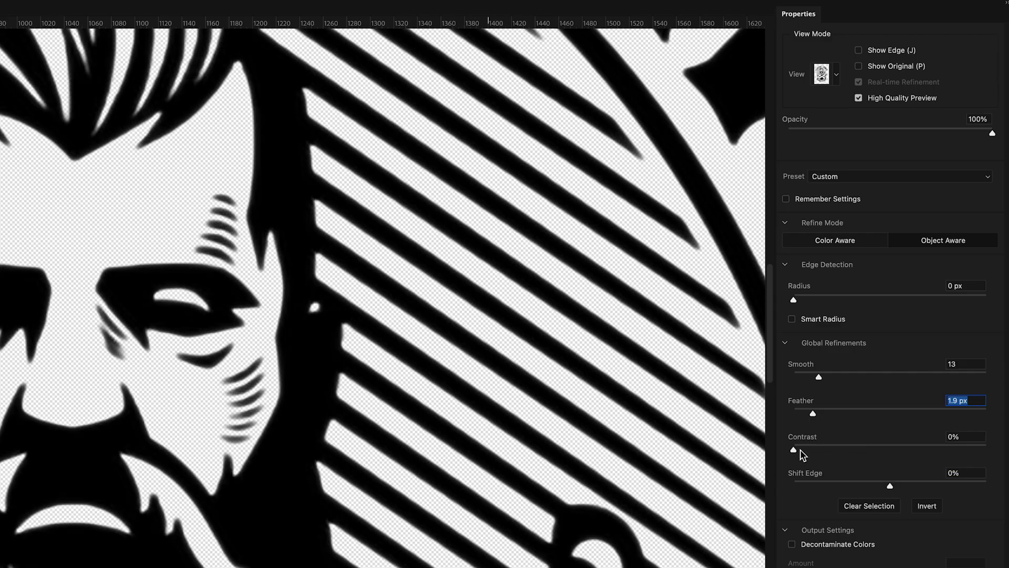
# Raise the mask's edge Contrast to 50% and check the hair, face and beard.
pyautogui.moveTo(794, 452); pyautogui.dragTo(869, 455)
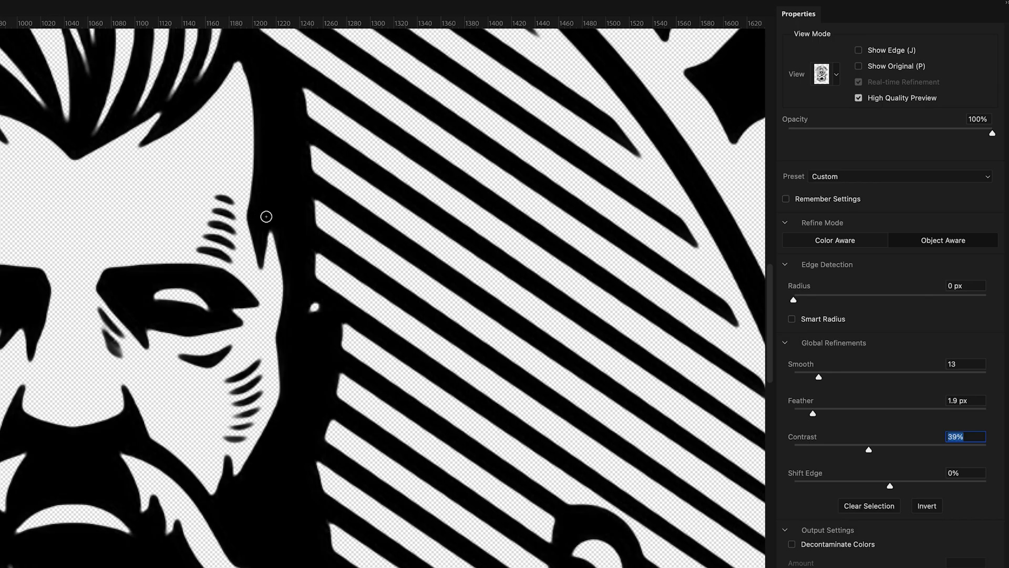
pyautogui.moveTo(869, 449); pyautogui.dragTo(890, 451)
pyautogui.scroll(10, 401, 387)
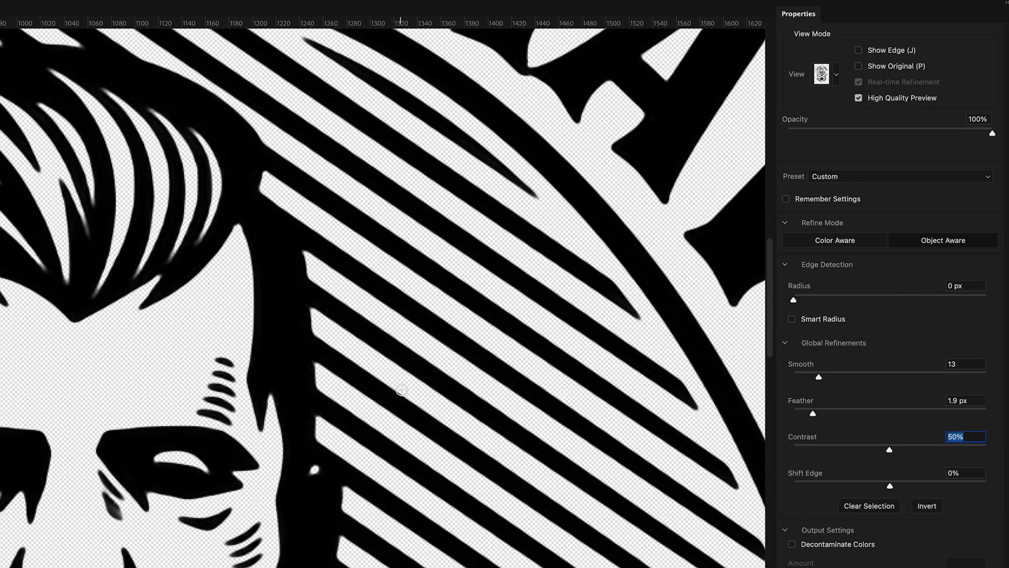
pyautogui.hscroll(-10, 401, 390)
pyautogui.scroll(-15, 402, 389)
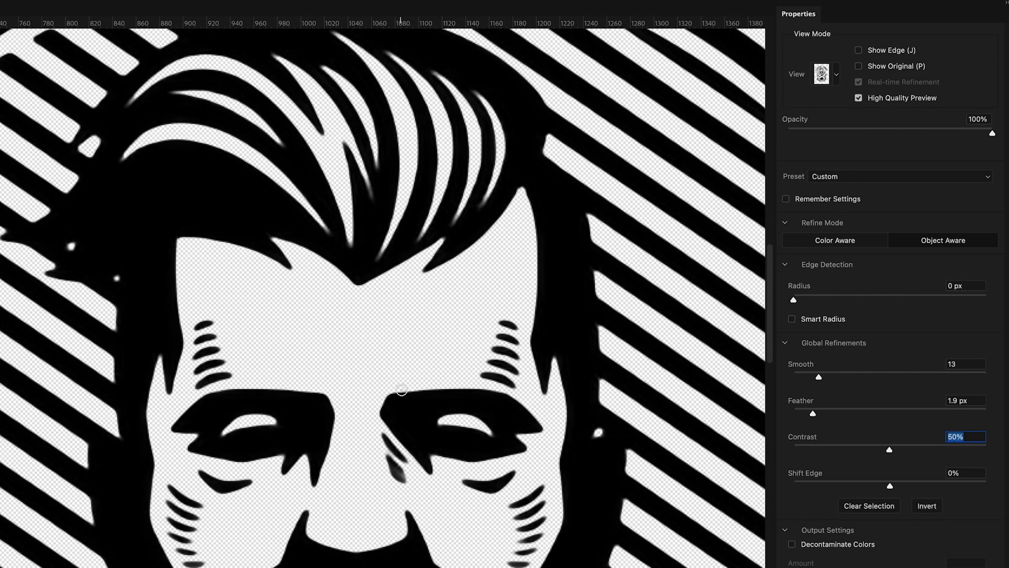
pyautogui.hscroll(5, 465, 405)
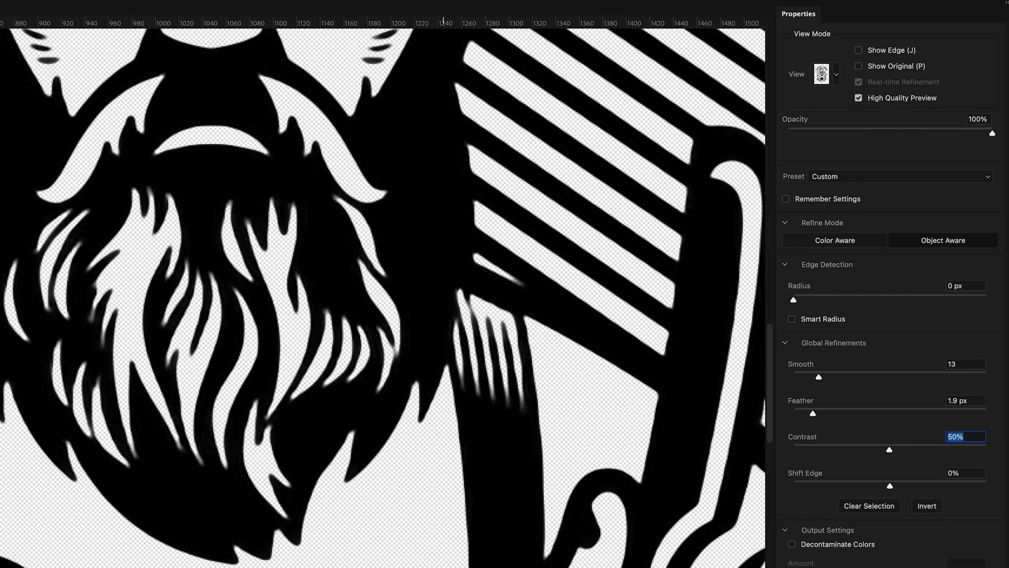
pyautogui.scroll(-4, 371, 564)
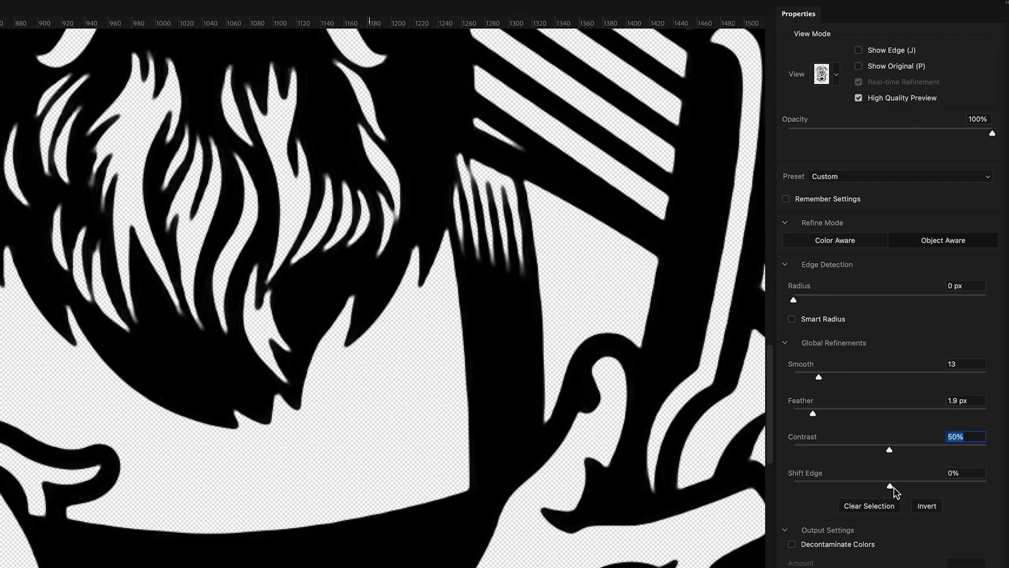
# Apply the mask refinements and output the result as a New Layer with Layer Mask.
pyautogui.scroll(6, 389, 376)
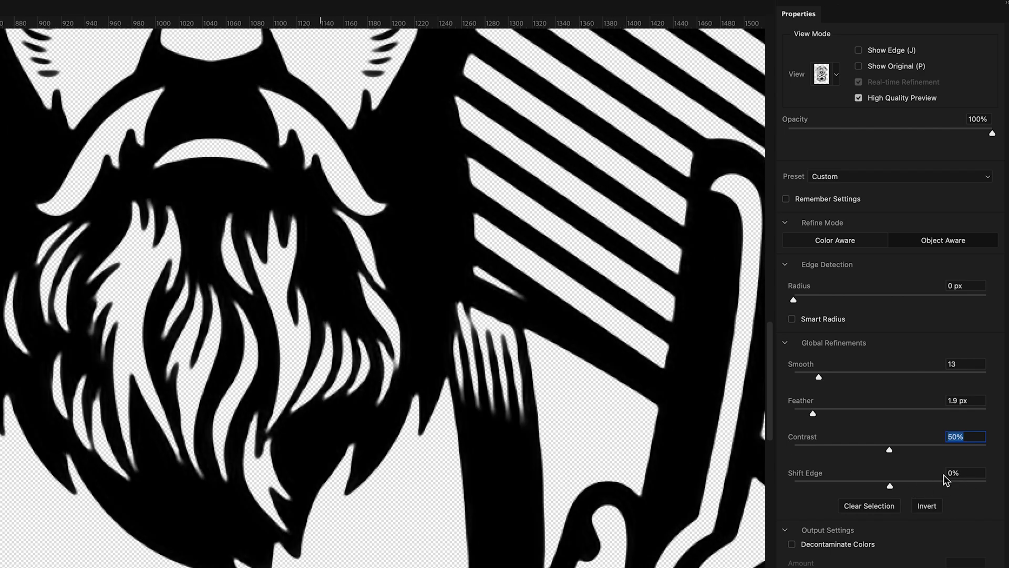
pyautogui.press('h')
pyautogui.moveTo(372, 367); pyautogui.dragTo(458, 489)
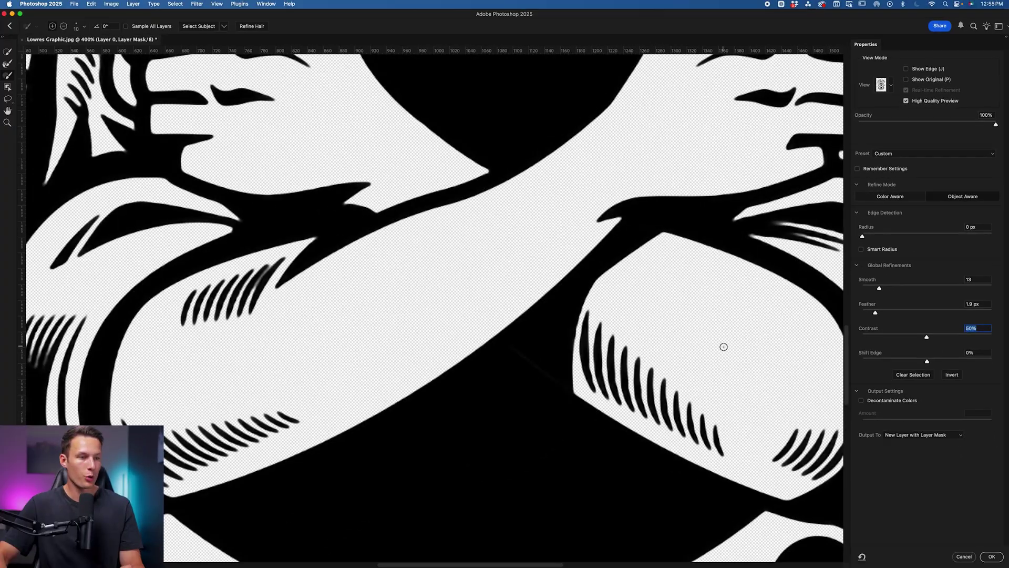
pyautogui.scroll(8, 721, 344)
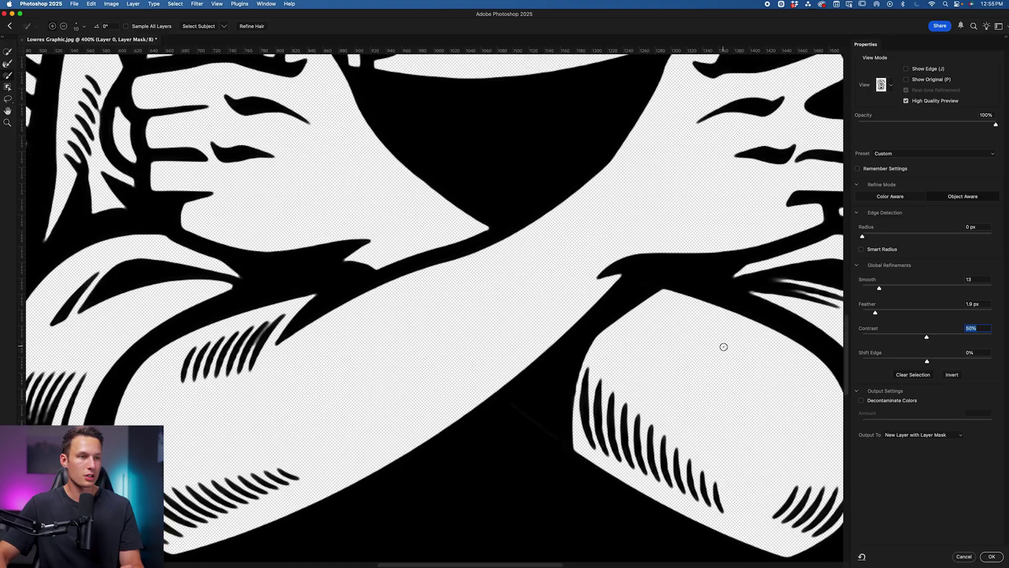
pyautogui.scroll(4, 724, 347)
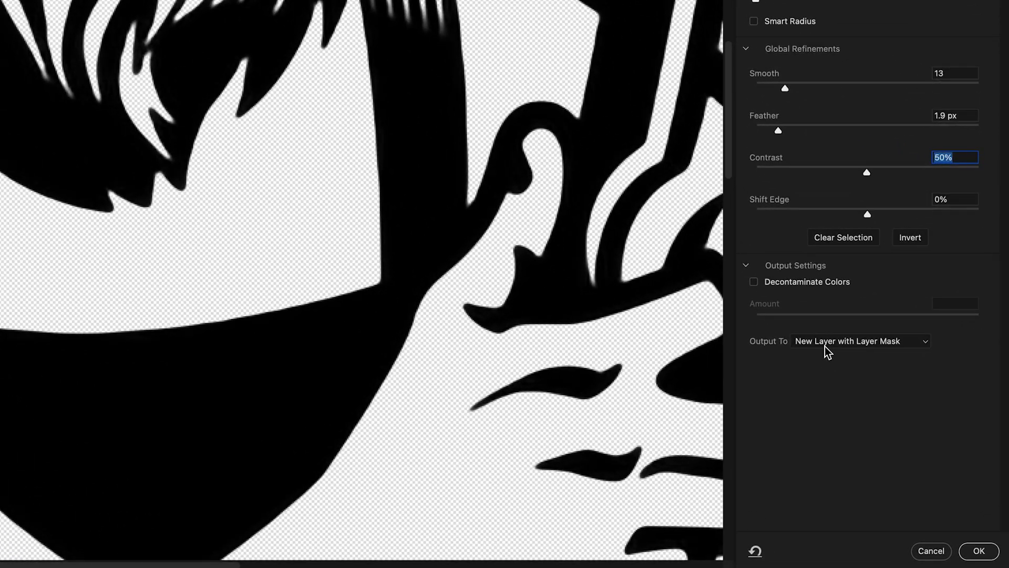
pyautogui.click(903, 436)
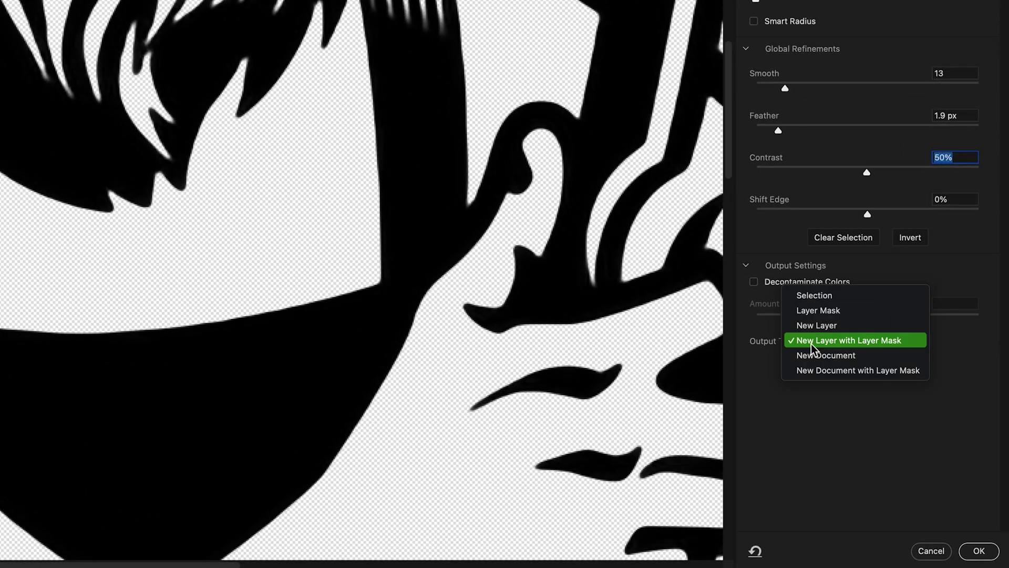
pyautogui.click(872, 345)
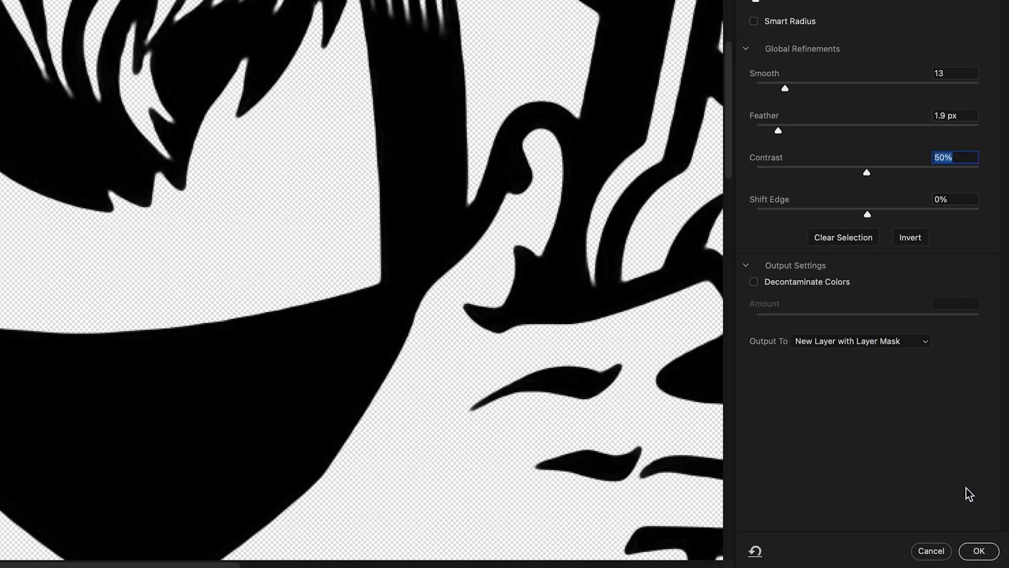
pyautogui.click(978, 551)
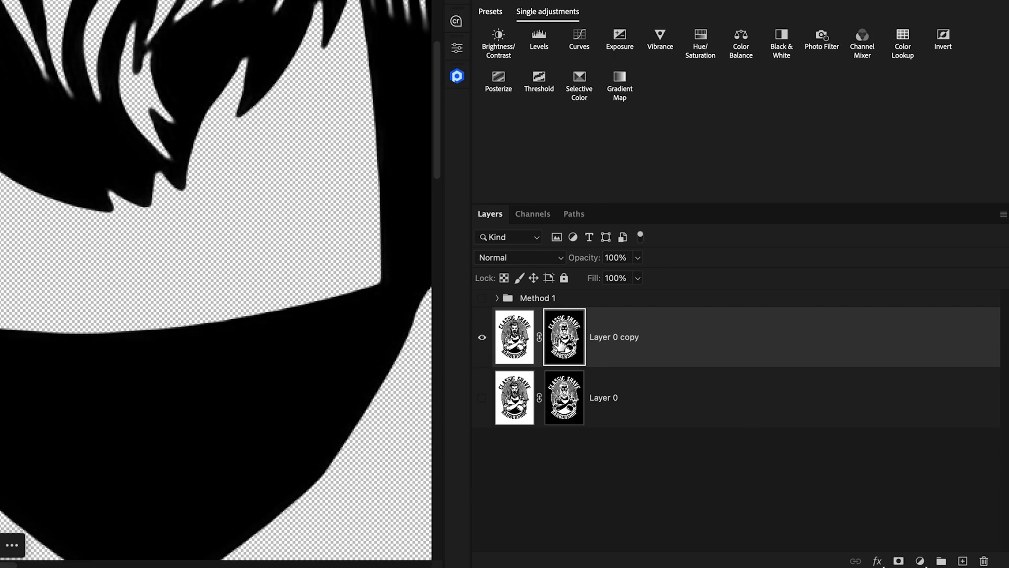
# Rename the new masked layer as Select and Mask Cutout.
pyautogui.doubleClick(622, 343)
pyautogui.write('Select and Mask Cutout')
pyautogui.press('Return')
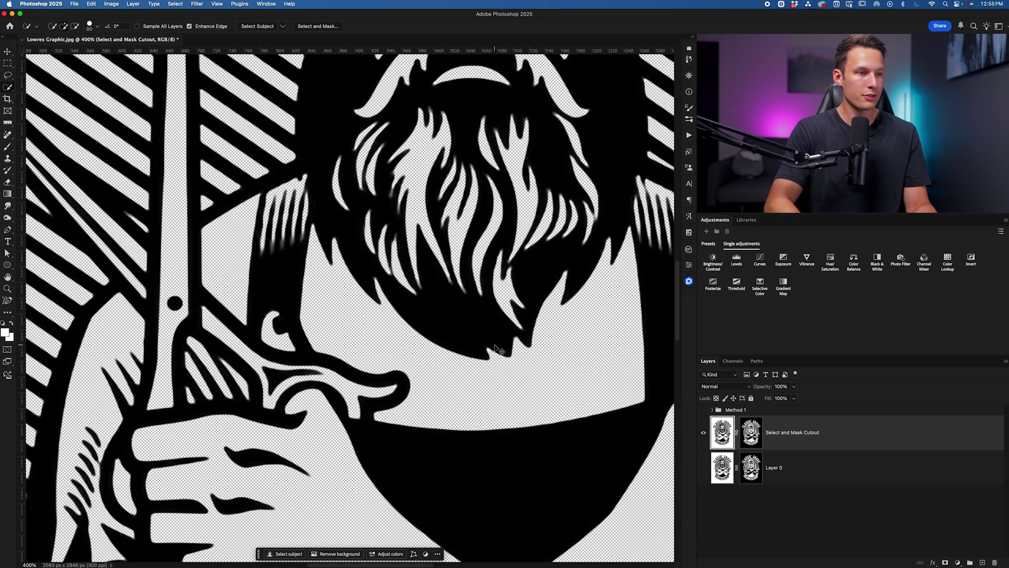
# Try painting white with the Overlay-mode brush over the merged hatch lines on the forearm.
pyautogui.scroll(-10, 497, 349)
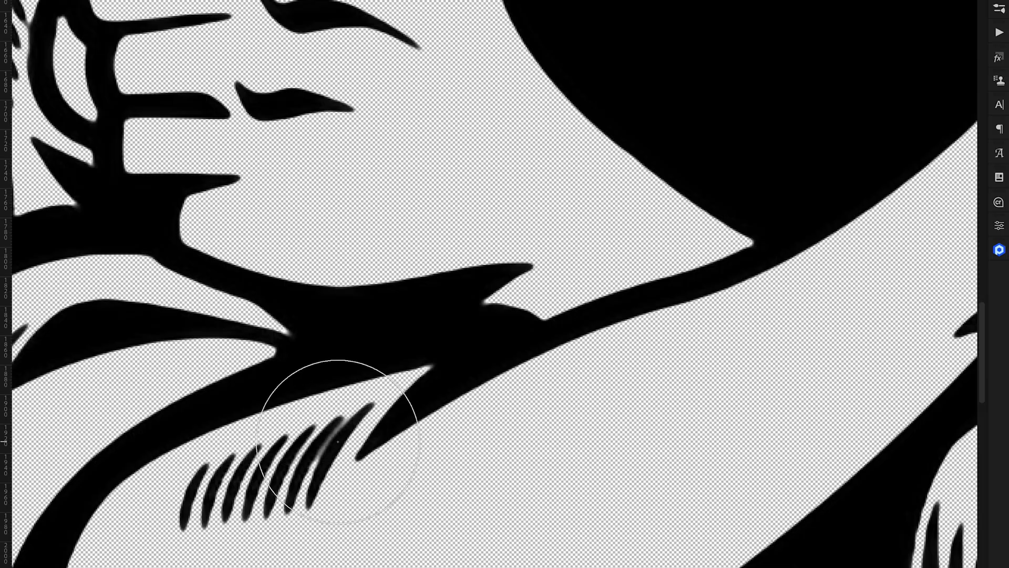
pyautogui.hscroll(-5, 318, 451)
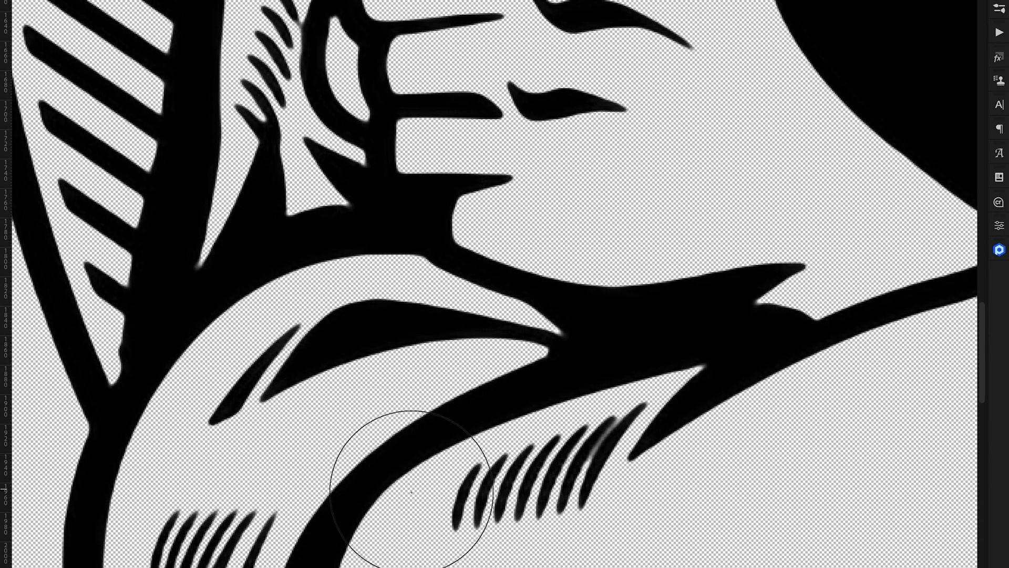
pyautogui.hscroll(1, 597, 450)
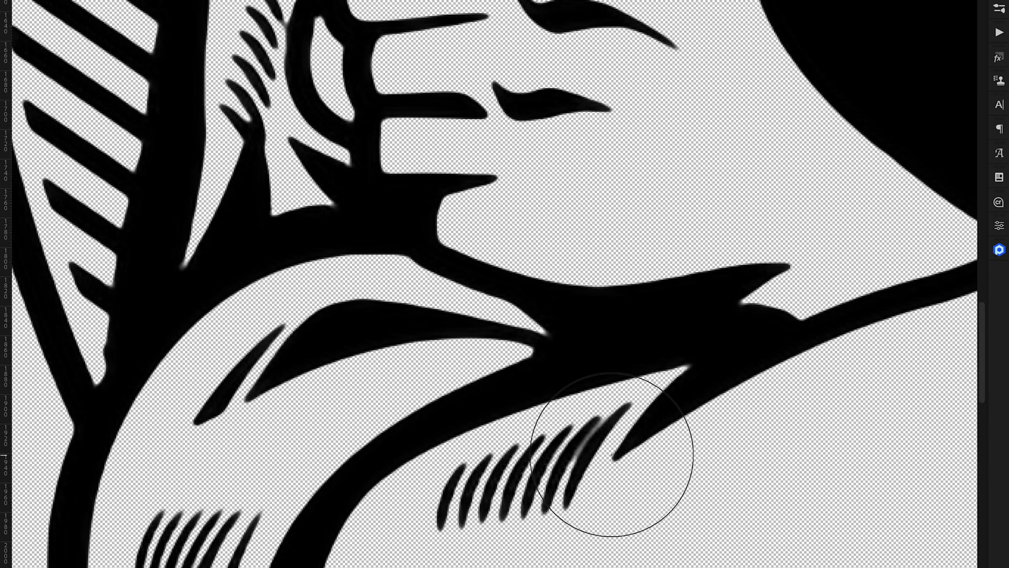
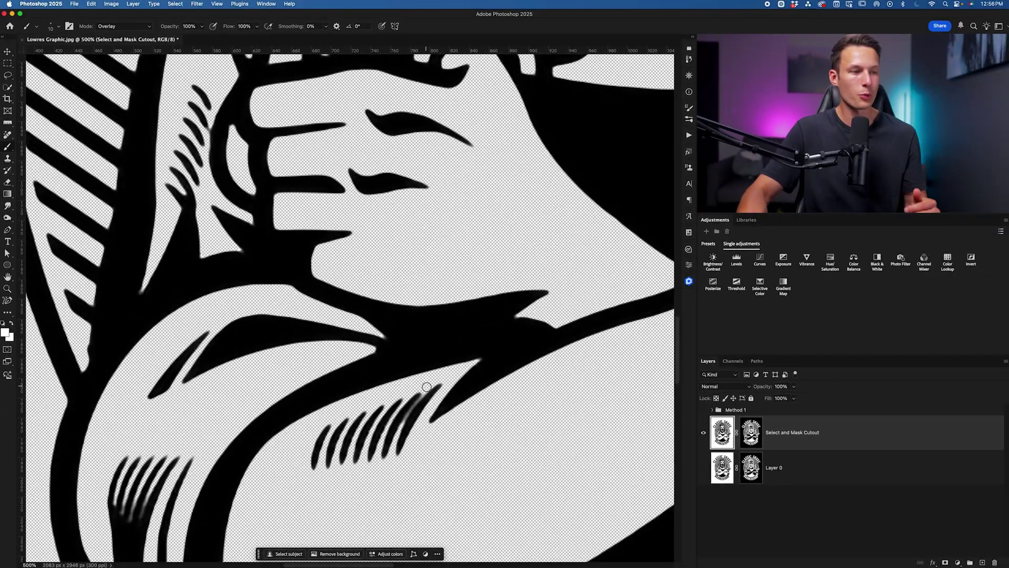
pyautogui.moveTo(426, 387); pyautogui.dragTo(412, 406)
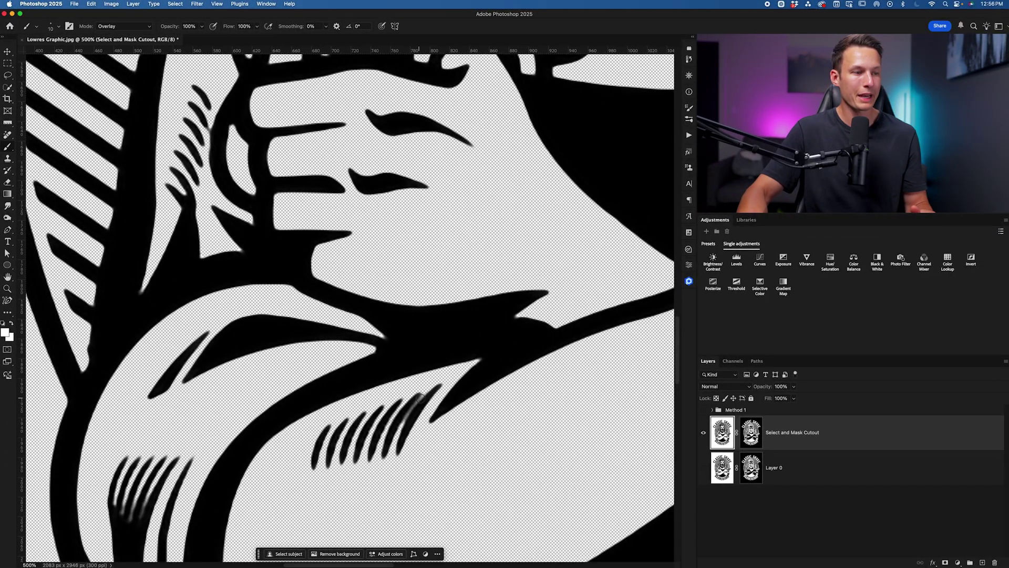
# Show only the cutout layer's mask and paint black in Overlay mode between the merged hatch lines on the forearm.
pyautogui.click(752, 433)
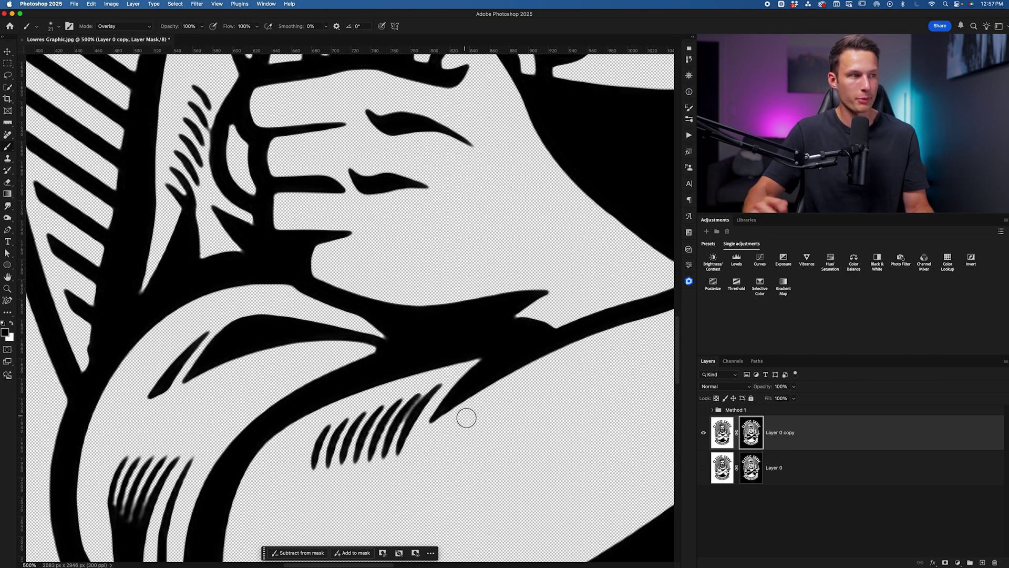
pyautogui.scroll(-3, 478, 420)
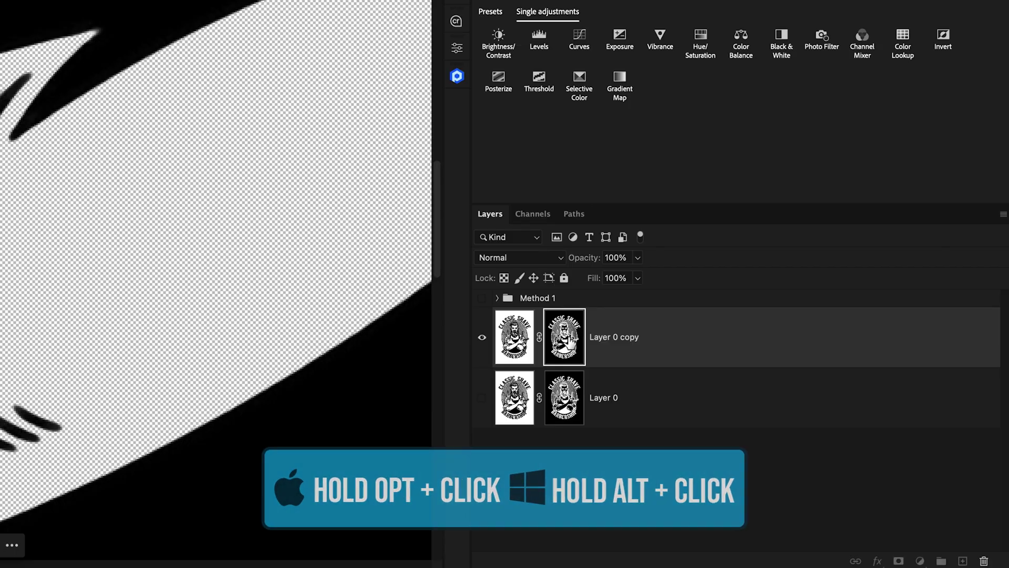
pyautogui.keyDown('alt'); pyautogui.click(569, 342); pyautogui.keyUp('alt')
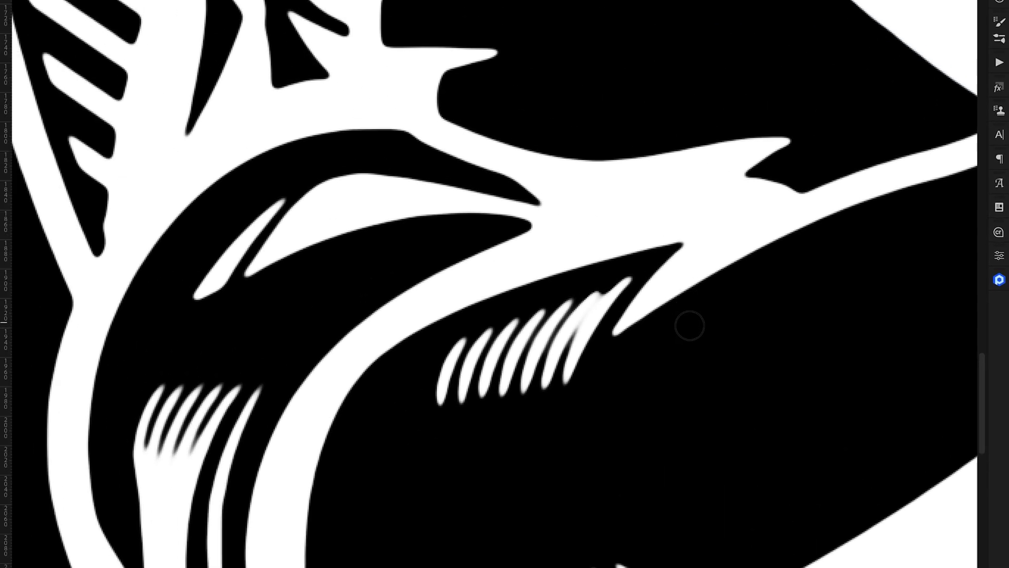
pyautogui.scroll(3, 690, 326)
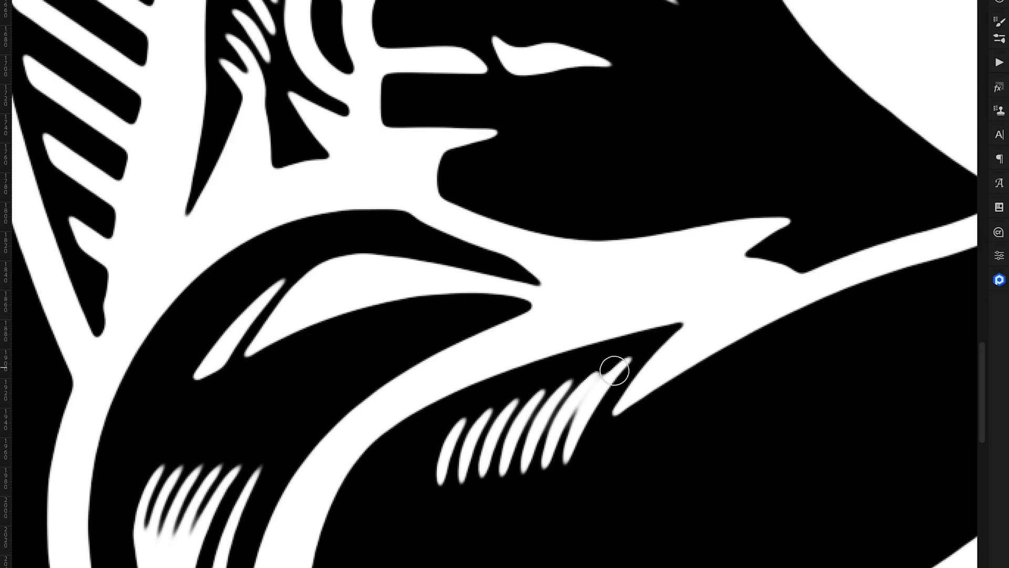
pyautogui.moveTo(597, 398)
pyautogui.mouseDown()
pyautogui.moveTo(610, 366)
pyautogui.moveTo(576, 416)
pyautogui.moveTo(603, 375)
pyautogui.mouseUp()
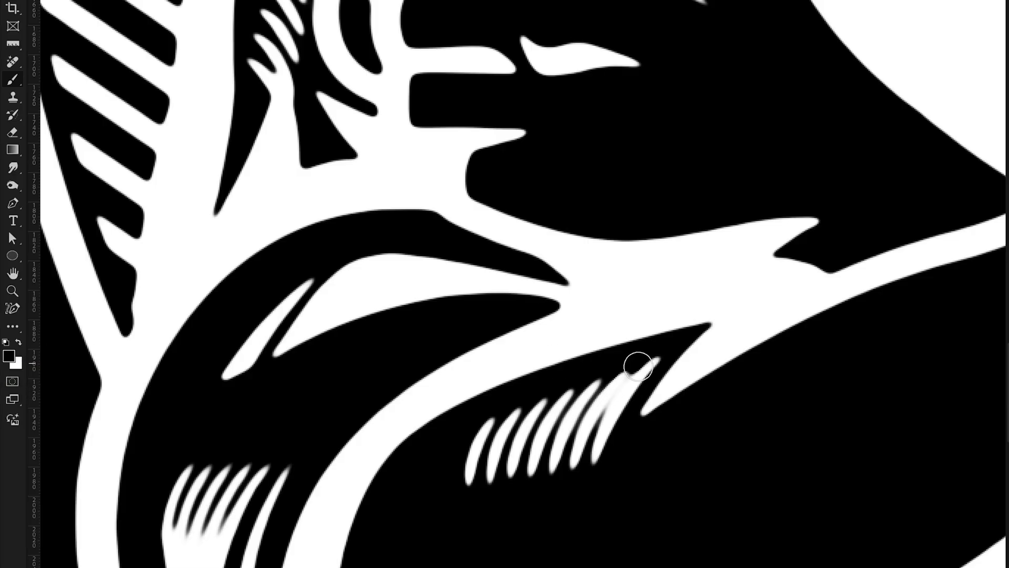
pyautogui.moveTo(605, 419)
pyautogui.mouseDown()
pyautogui.moveTo(620, 383)
pyautogui.moveTo(636, 363)
pyautogui.moveTo(605, 407)
pyautogui.moveTo(610, 415)
pyautogui.moveTo(643, 365)
pyautogui.mouseUp()
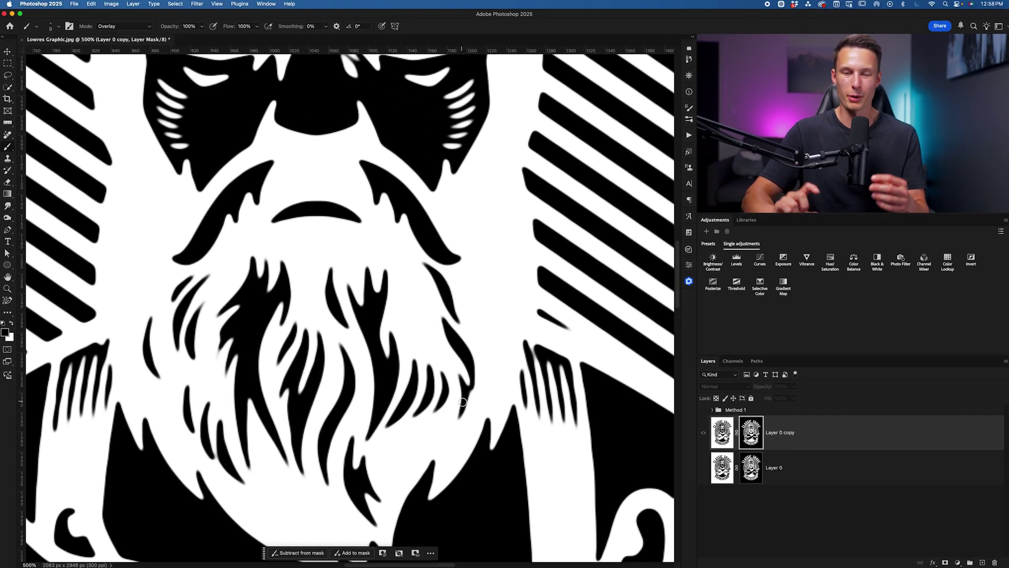
# Leave the mask-only view and inspect the cutout's face, beard and barber tools, as well as the whole graphic.
pyautogui.press('super+0')
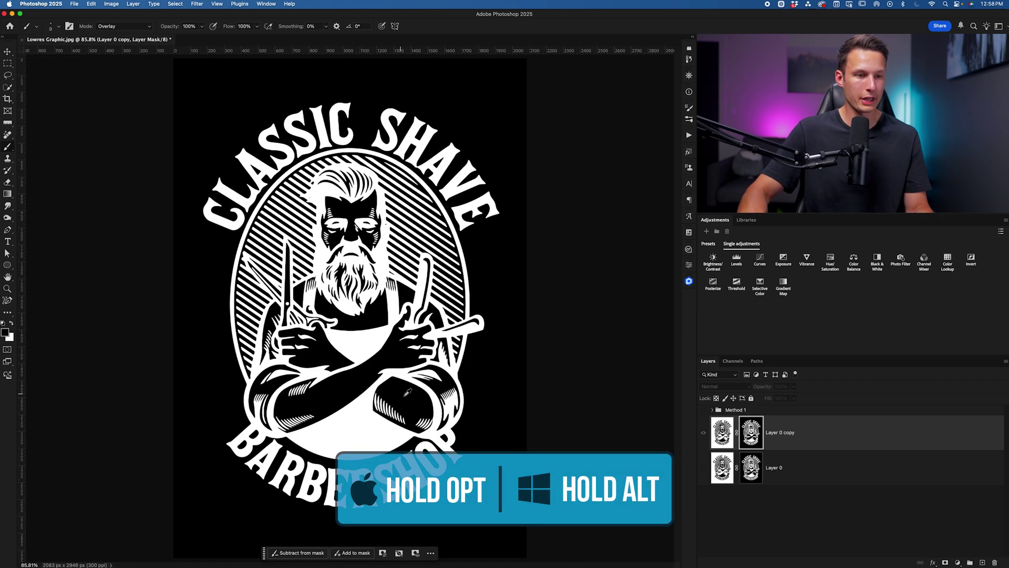
pyautogui.hotkey('alt', '\\')
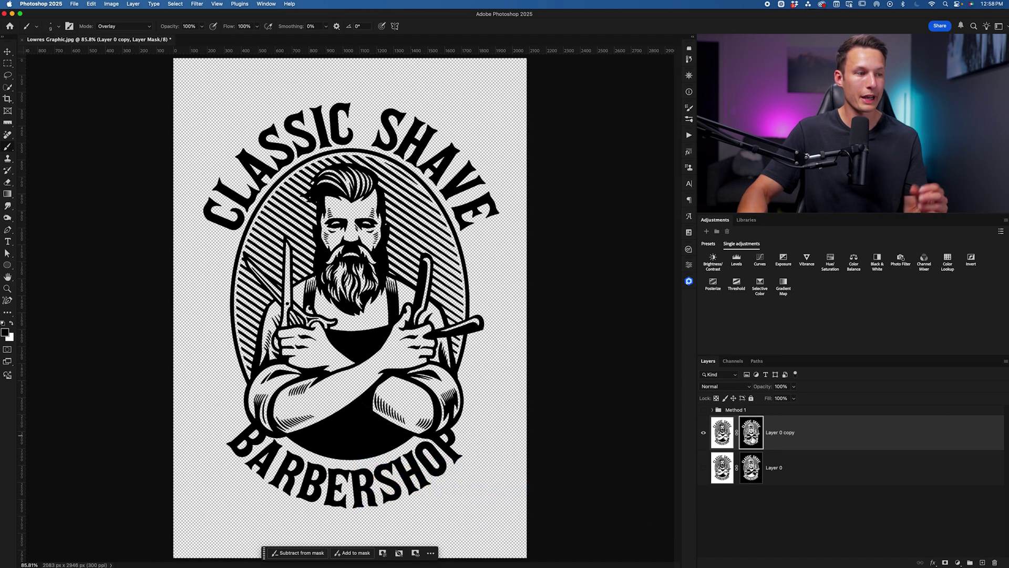
pyautogui.press('super+plus')
pyautogui.press('super+plus')
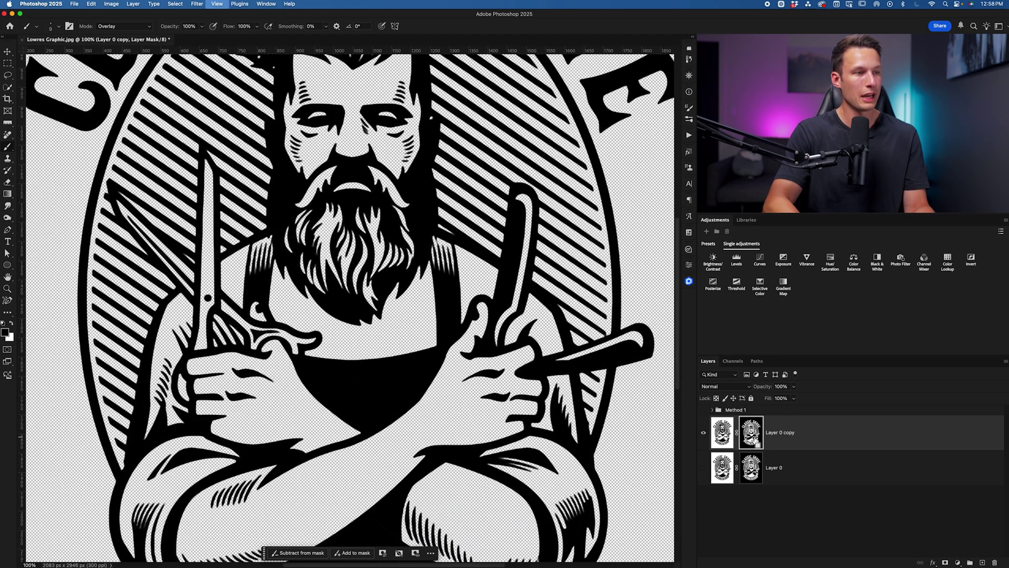
pyautogui.moveTo(440, 245); pyautogui.dragTo(295, 258)
pyautogui.scroll(-5, 295, 258)
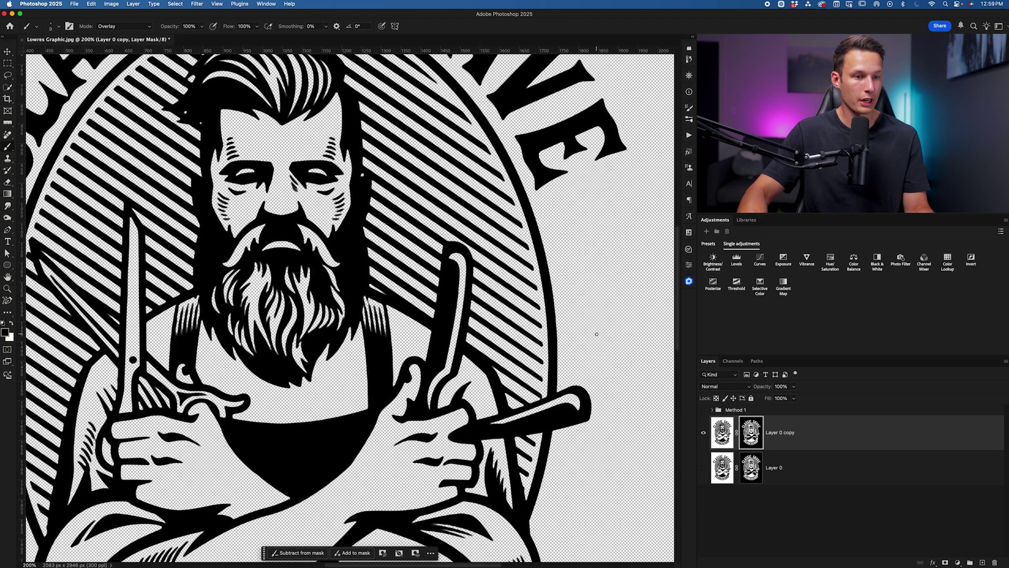
pyautogui.press('super+0')
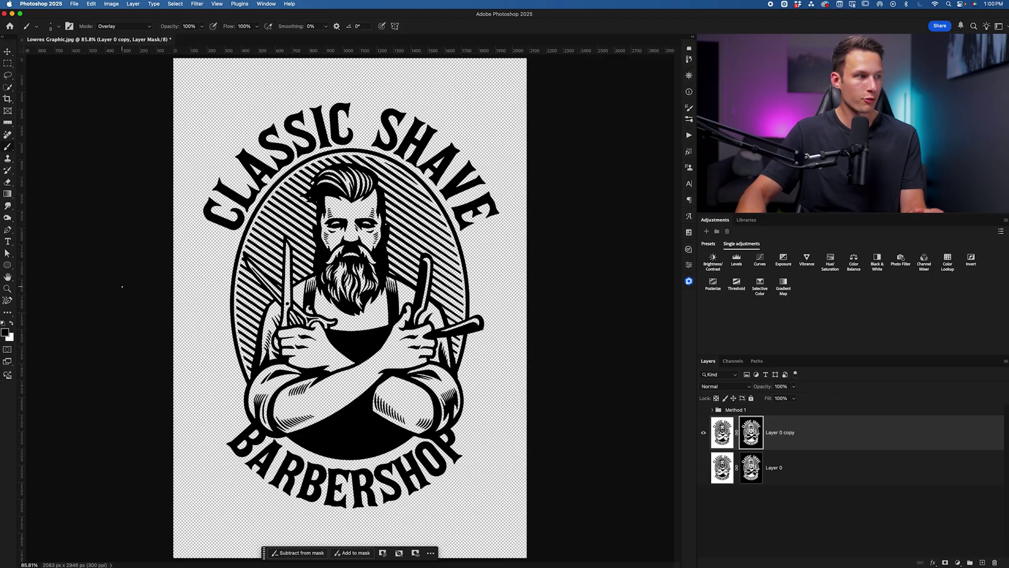
# Set up the Paint Bucket tool to fill with the Foreground colour and sample All Layers.
pyautogui.click(8, 194)
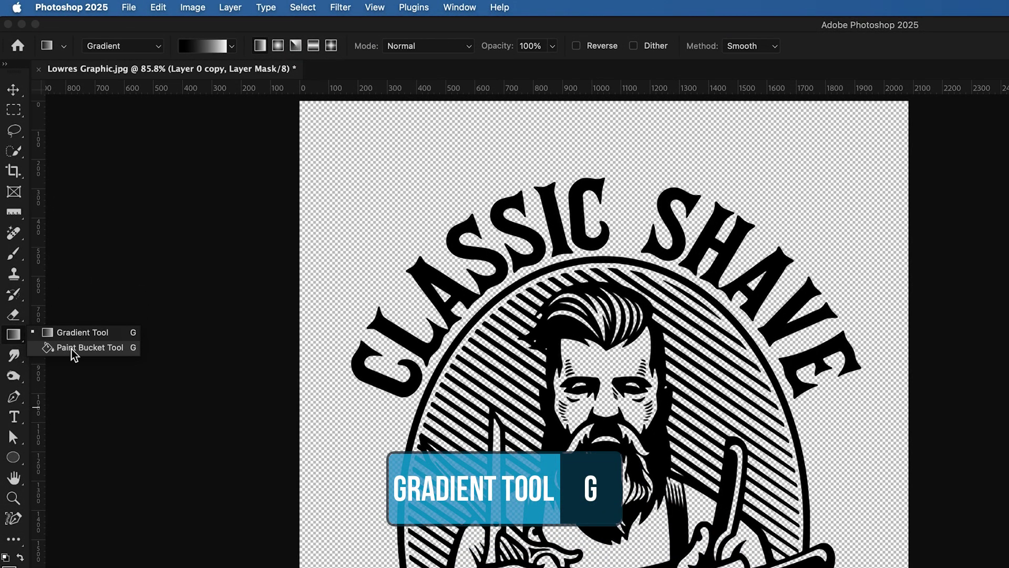
pyautogui.click(72, 349)
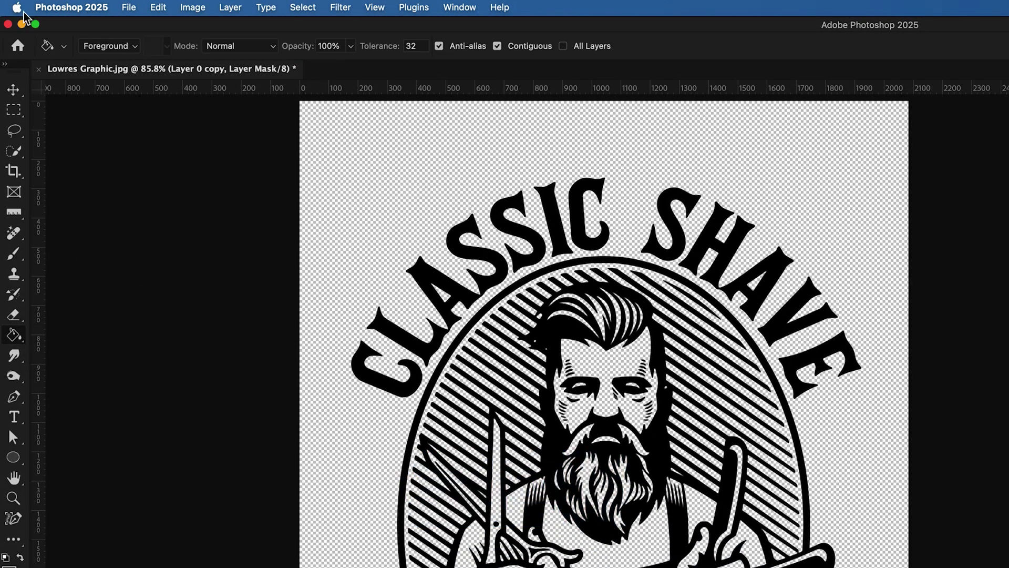
pyautogui.click(103, 47)
pyautogui.click(109, 46)
pyautogui.click(584, 49)
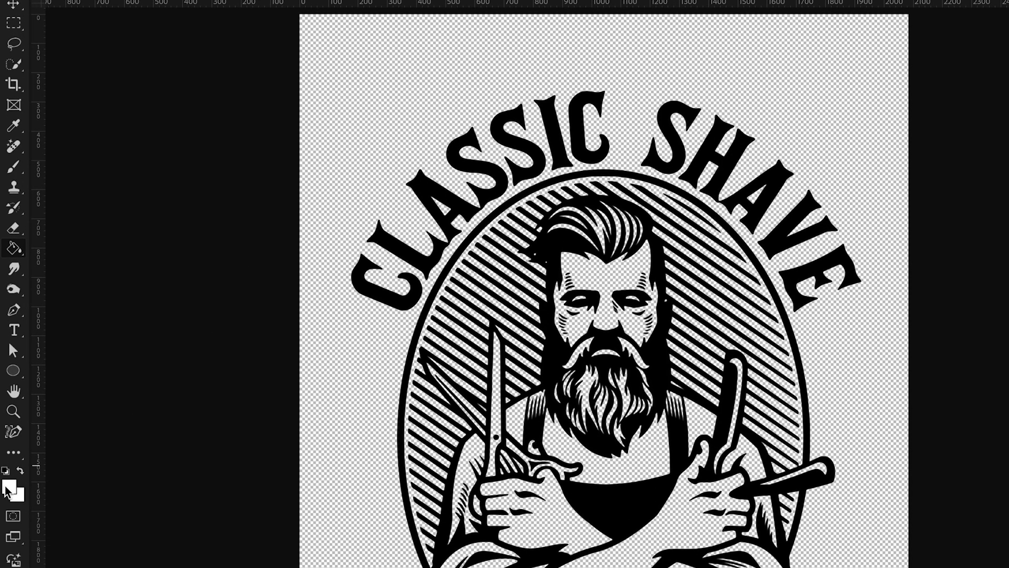
# Set the foreground colour to red with hue 0, saturation 71% and brightness 82%.
pyautogui.click(8, 566)
pyautogui.moveTo(115, 473)
pyautogui.mouseDown()
pyautogui.moveTo(162, 436)
pyautogui.moveTo(178, 459)
pyautogui.mouseUp()
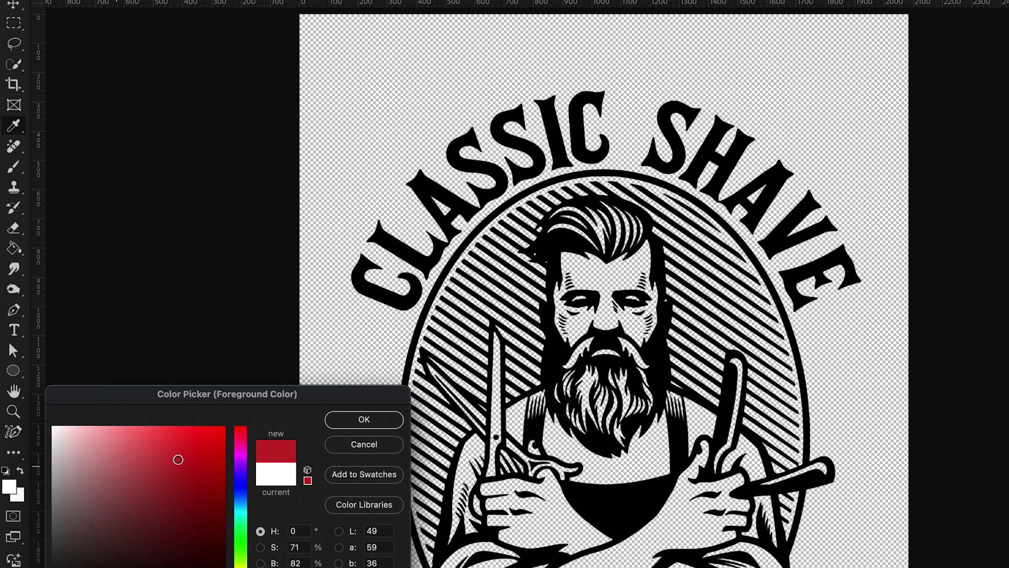
pyautogui.click(367, 419)
pyautogui.press('g')
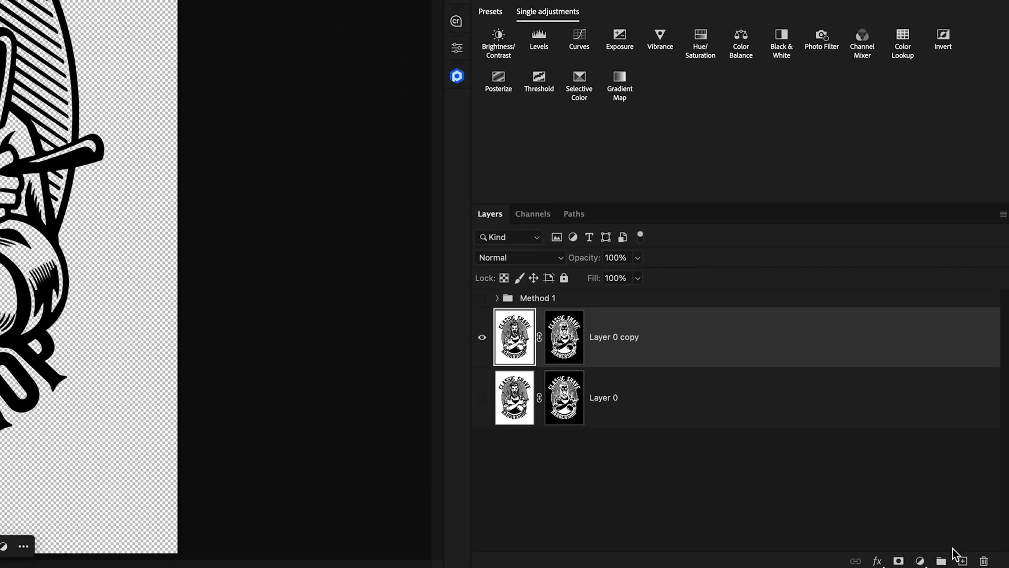
# Add a new layer above the cutout and fill the letters H, A and V of SHAVE with red.
pyautogui.click(963, 561)
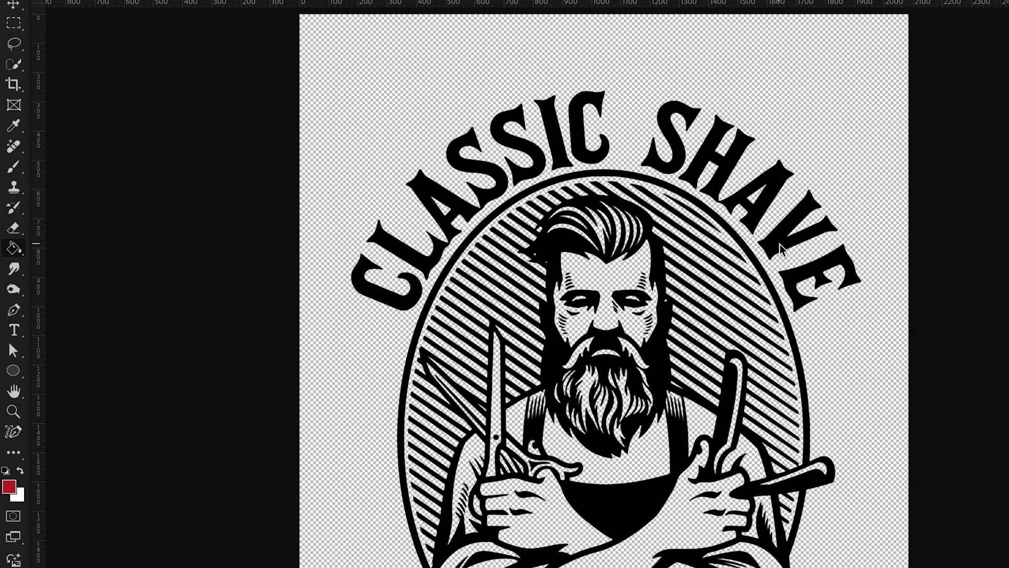
pyautogui.click(779, 243)
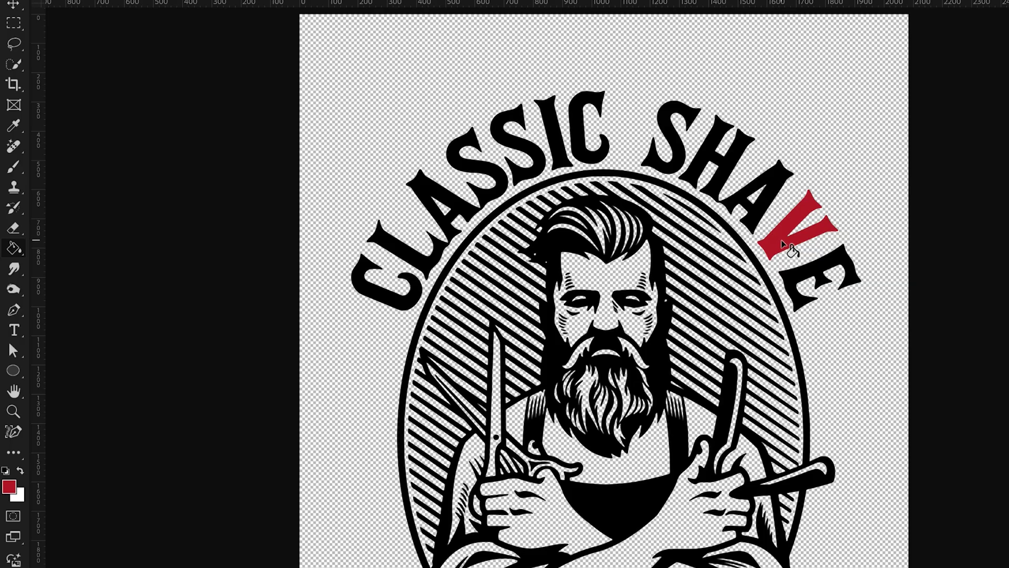
pyautogui.click(758, 216)
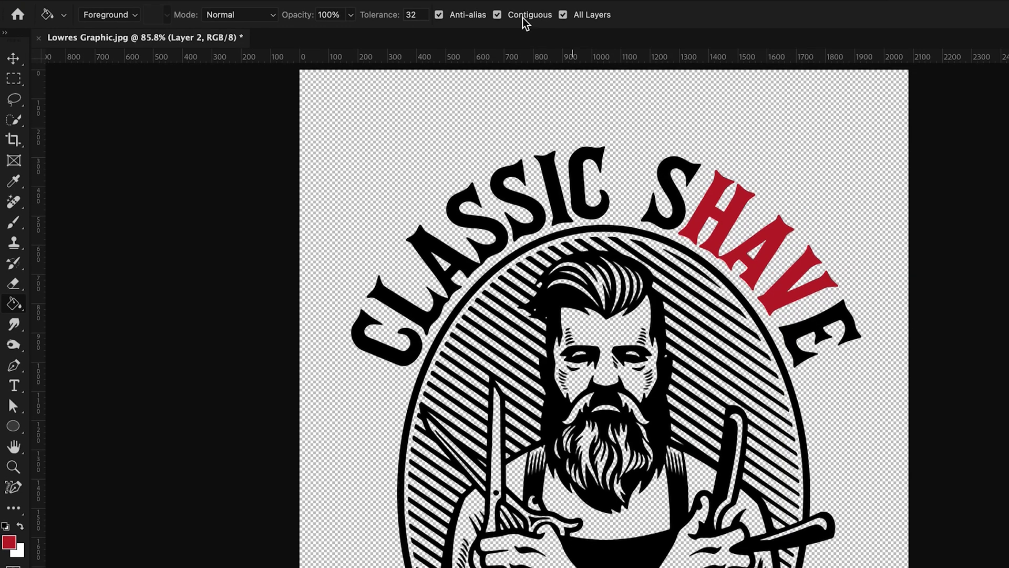
# Turn off the Contiguous option and fill all the black artwork with red.
pyautogui.click(524, 47)
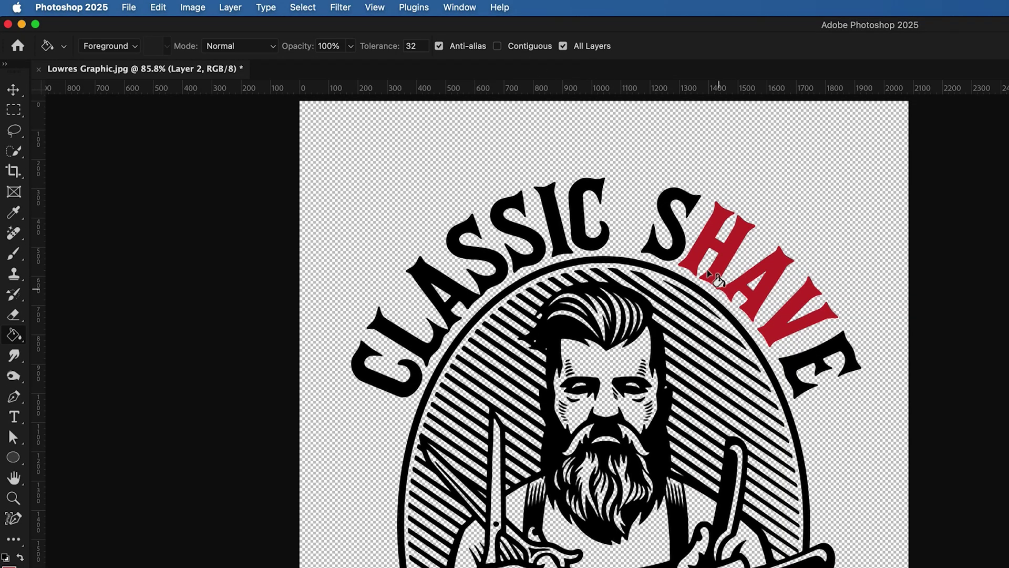
pyautogui.click(674, 262)
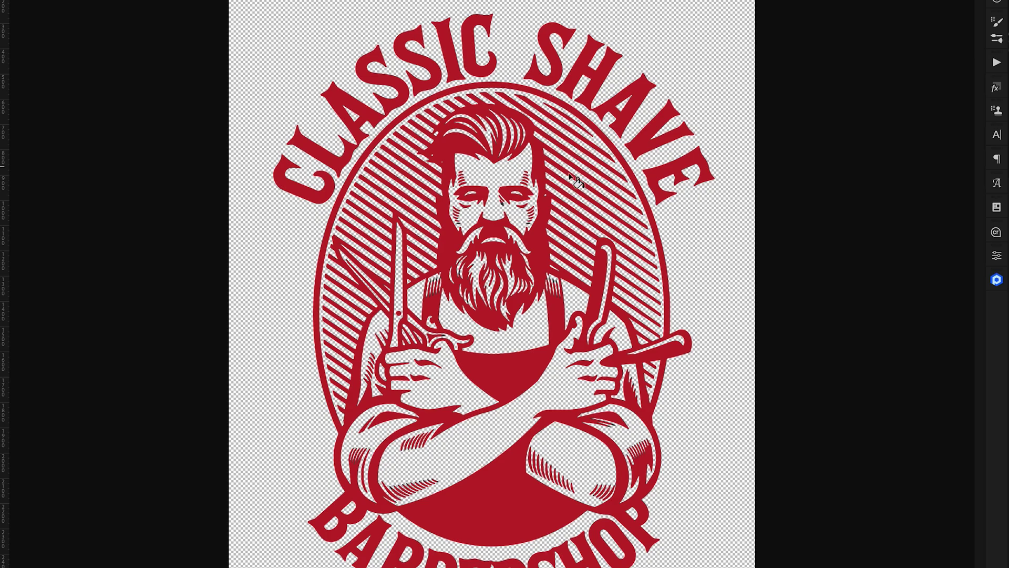
pyautogui.scroll(5, 531, 229)
pyautogui.scroll(2, 532, 230)
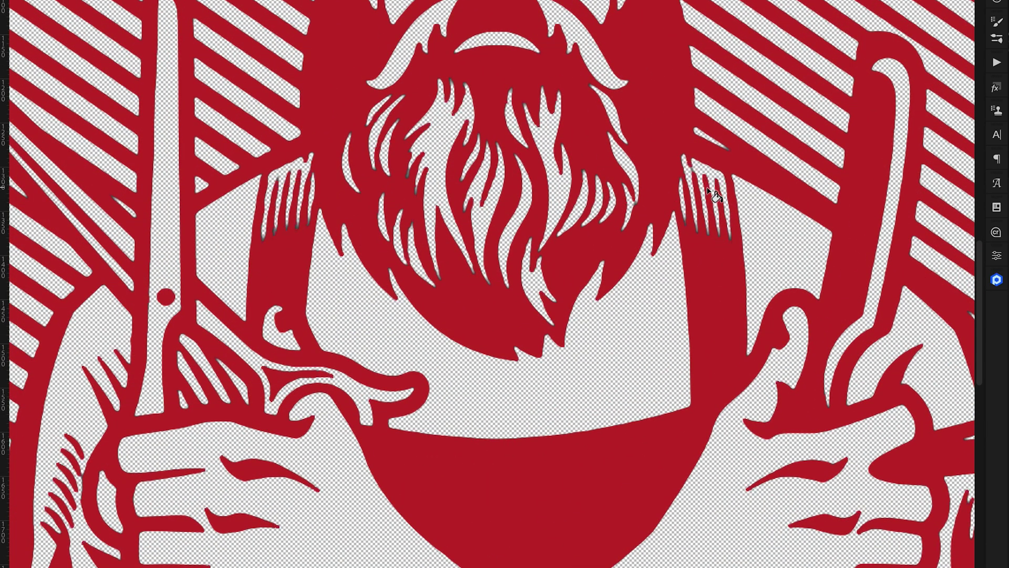
pyautogui.hscroll(1, 731, 202)
pyautogui.scroll(-2, 304, 228)
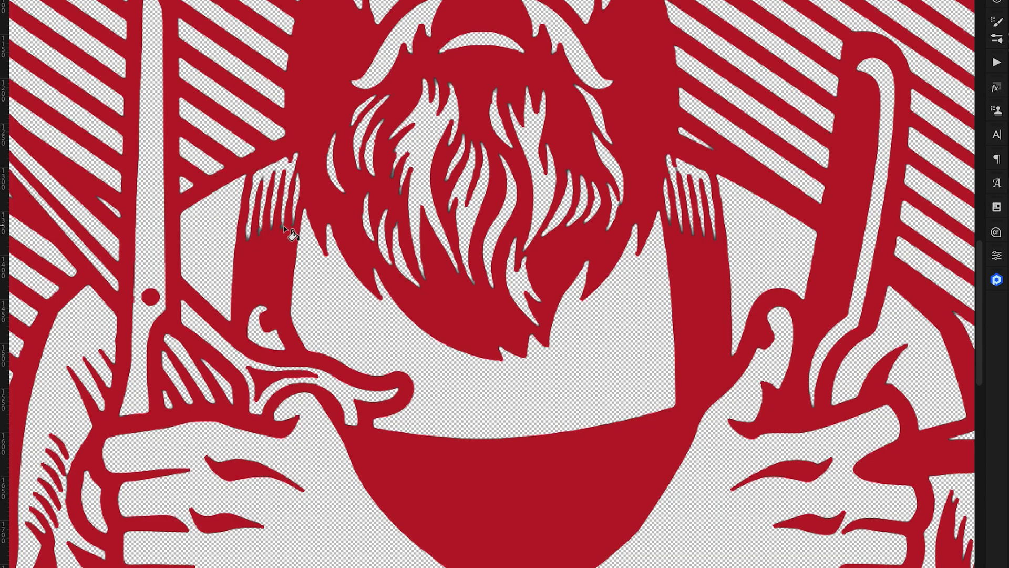
pyautogui.scroll(-3, 665, 201)
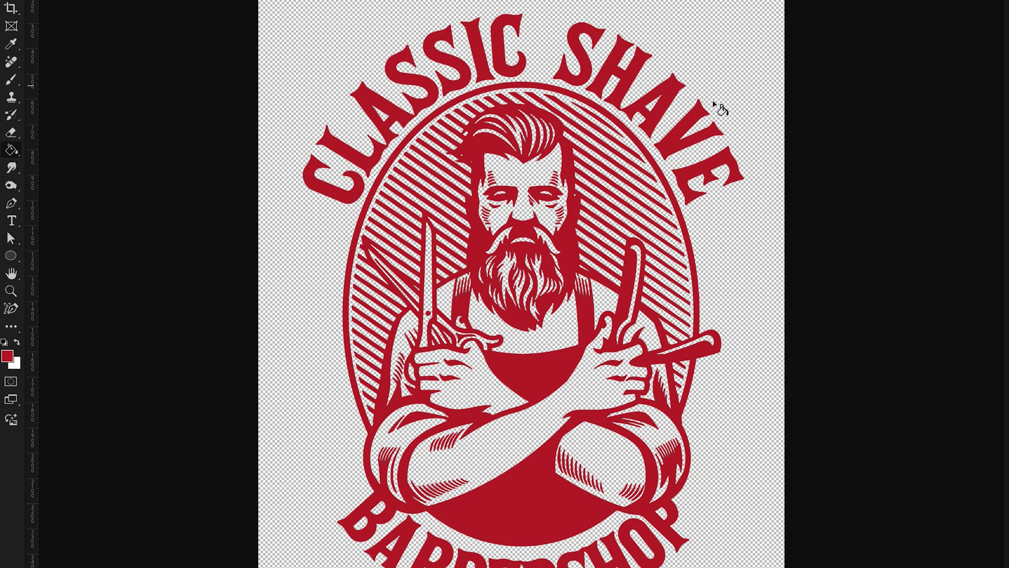
# Toggle the visibility of the red fill layer to compare it with the black artwork.
pyautogui.hotkey('ctrl', 'z')
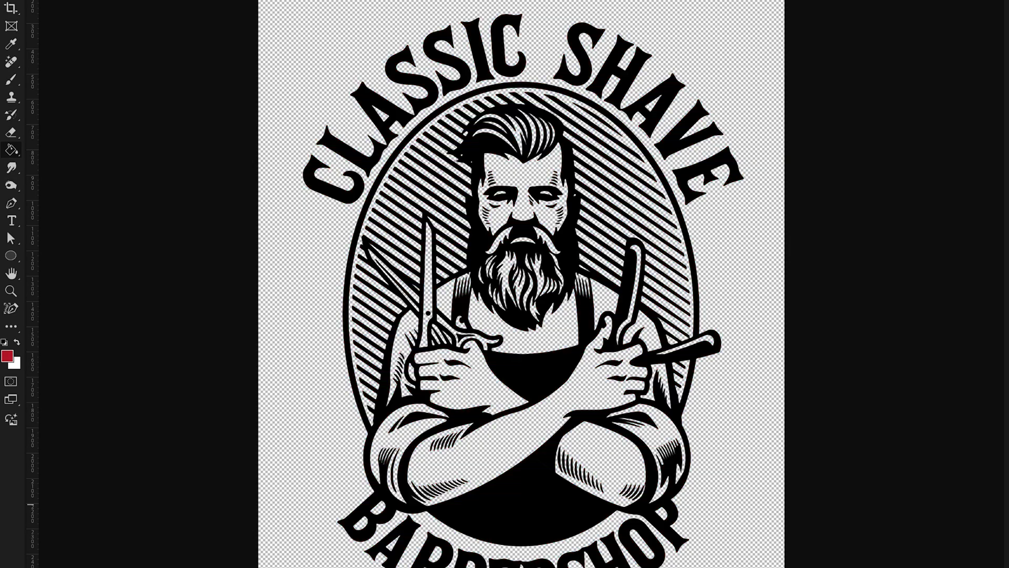
pyautogui.click(705, 432)
pyautogui.click(704, 432)
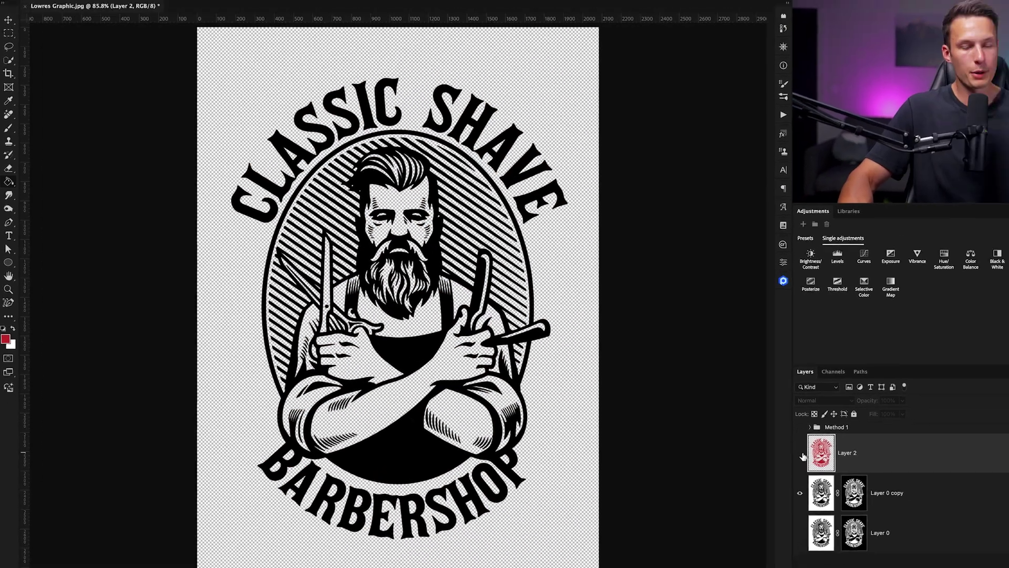